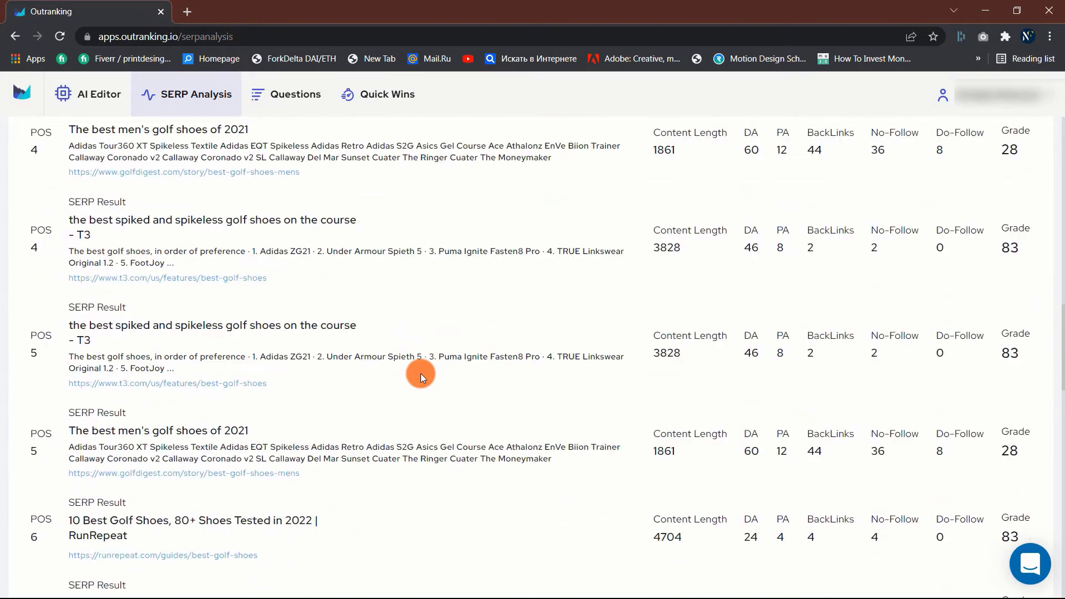
{"action": "scroll", "coordinate": [421, 374], "scroll_direction": "down", "scroll_amount": 6}
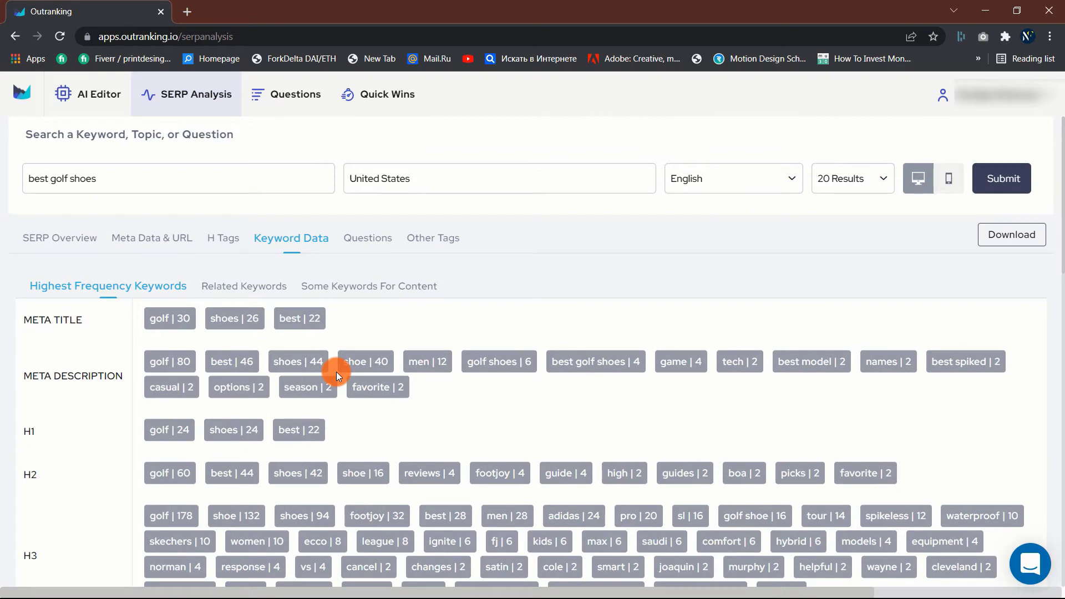
Scroll through the golf shoes draft in the AI Editor beside its Section Builder outline.
{"action": "scroll", "coordinate": [420, 374], "scroll_direction": "down", "scroll_amount": 2}
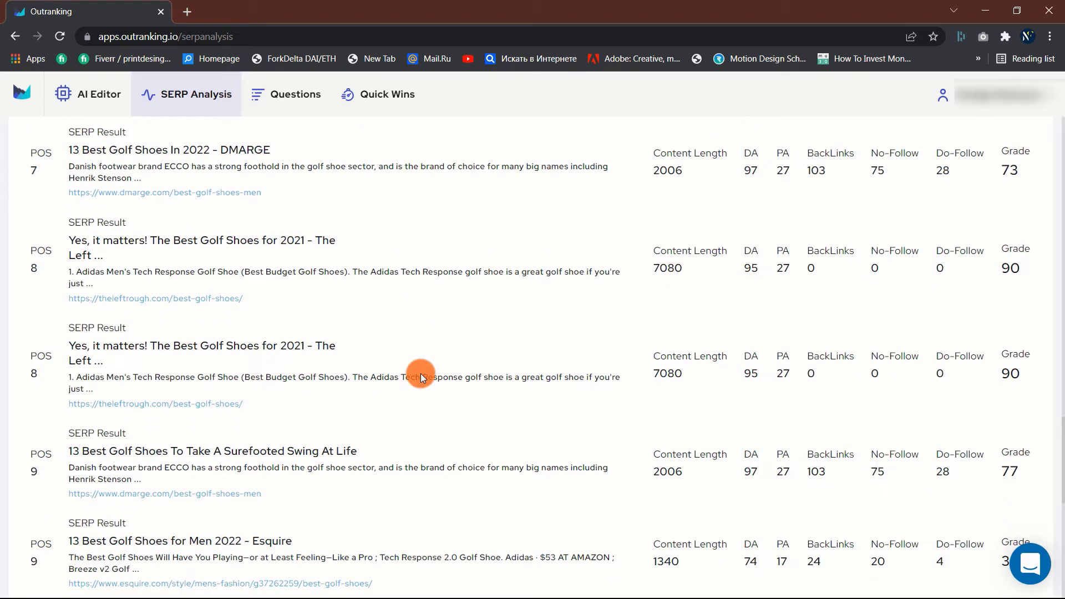
{"action": "scroll", "coordinate": [420, 374], "scroll_direction": "down", "scroll_amount": 2}
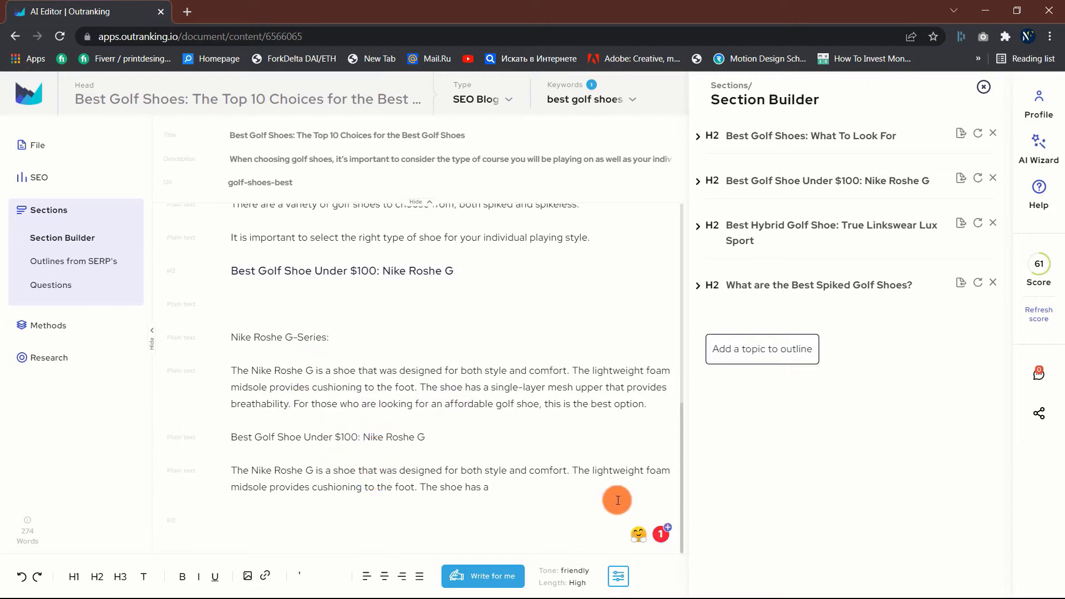
Have the AI write the 'Best Golf Shoes Under $200: Nike Lunar Control 2' section.
{"action": "left_click", "coordinate": [483, 577]}
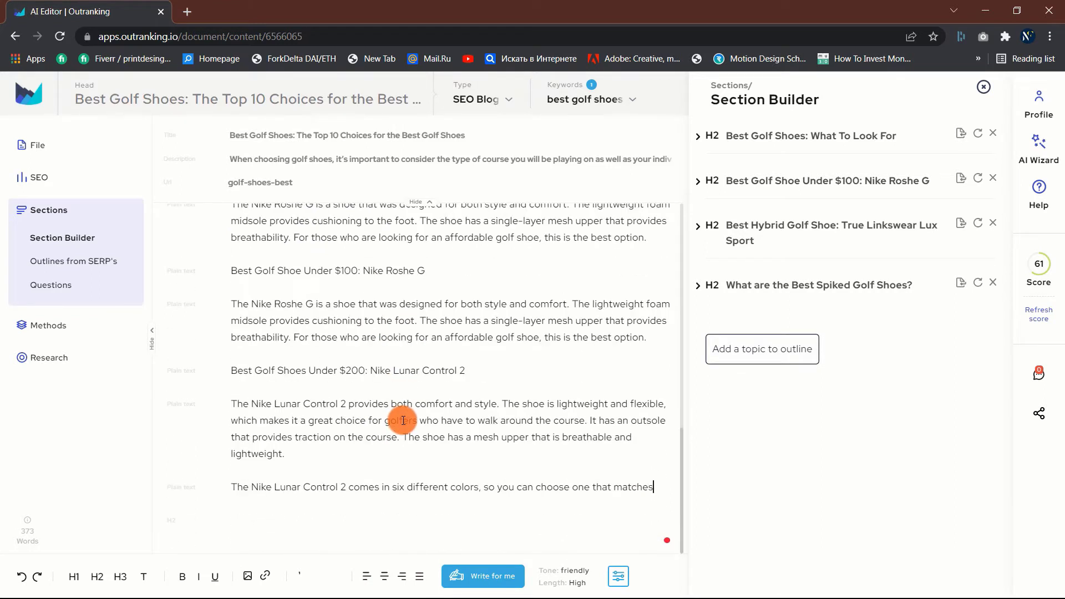
{"action": "scroll", "coordinate": [403, 420], "scroll_direction": "up", "scroll_amount": 1}
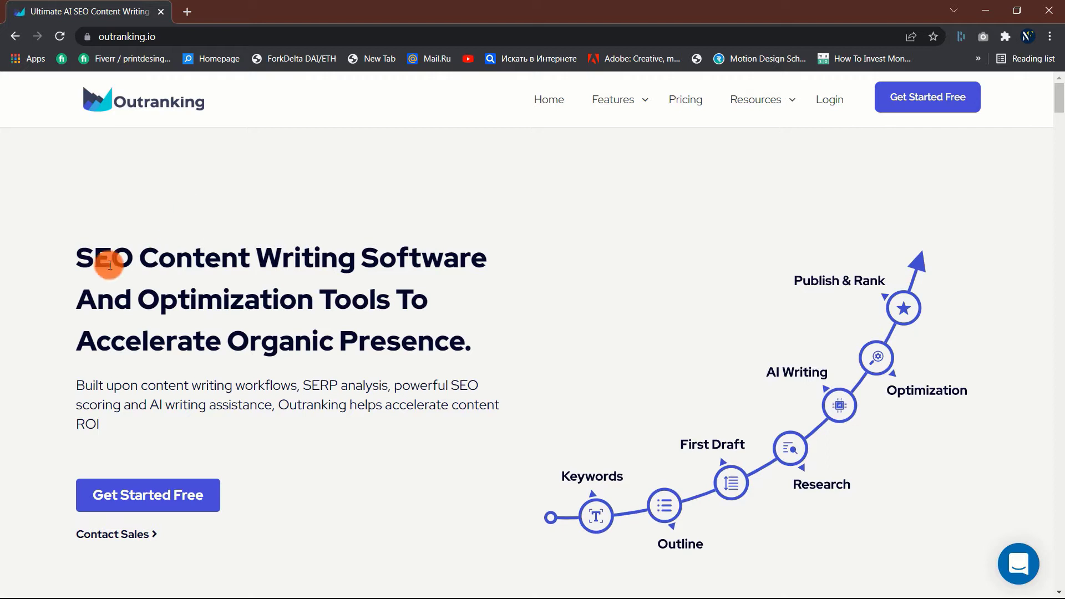
{"action": "left_click_drag", "start_coordinate": [66, 245], "coordinate": [473, 334]}
{"action": "left_click", "coordinate": [528, 342]}
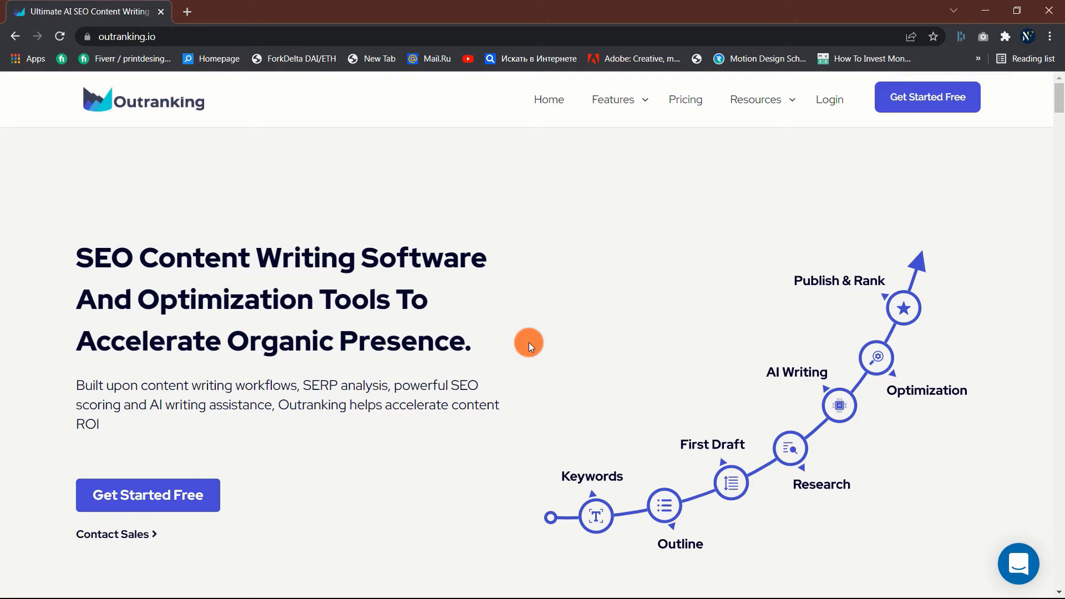
{"action": "scroll", "coordinate": [528, 342], "scroll_direction": "down", "scroll_amount": 5}
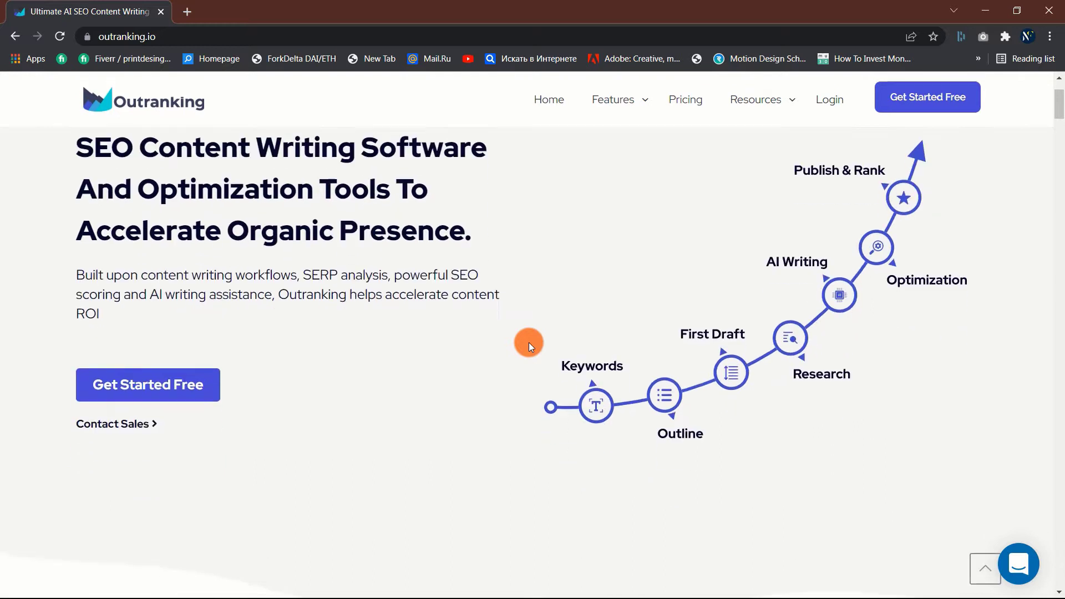
{"action": "scroll", "coordinate": [528, 341], "scroll_direction": "down", "scroll_amount": 4}
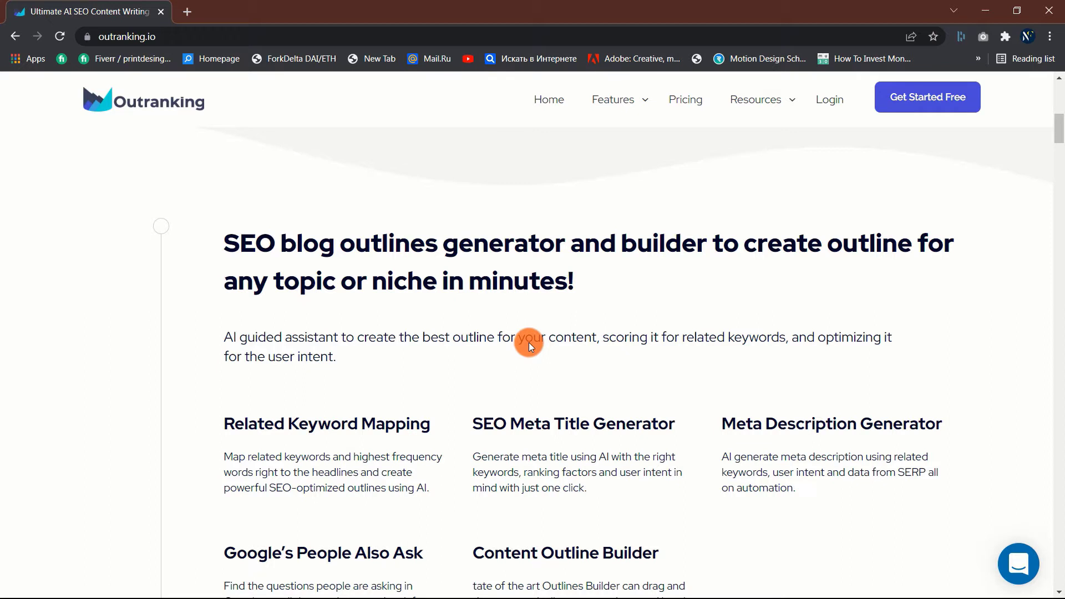
{"action": "scroll", "coordinate": [528, 342], "scroll_direction": "down", "scroll_amount": 5}
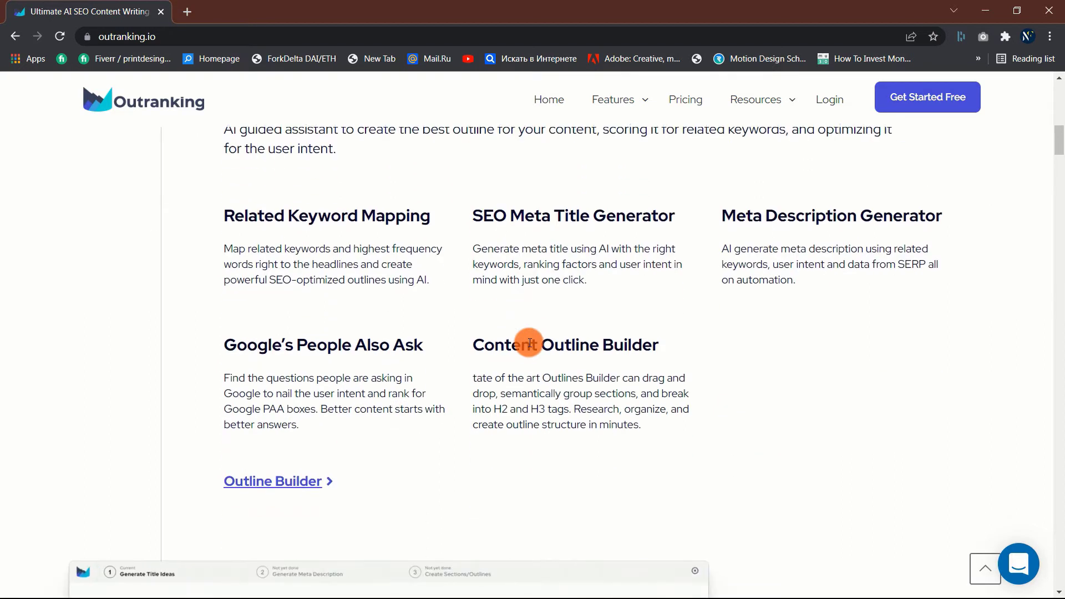
{"action": "scroll", "coordinate": [530, 343], "scroll_direction": "down", "scroll_amount": 4}
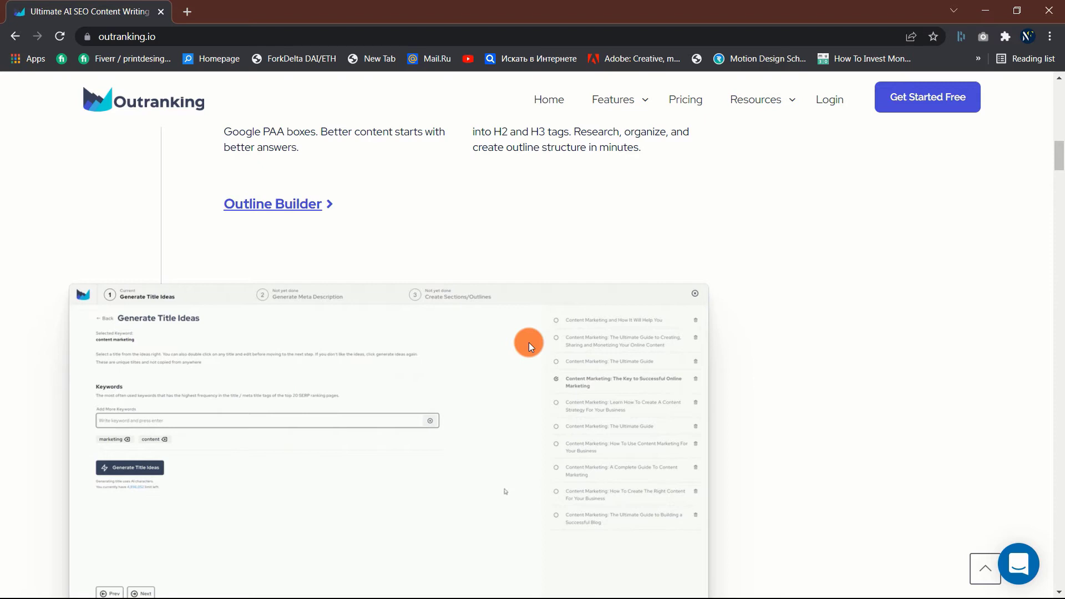
{"action": "scroll", "coordinate": [528, 342], "scroll_direction": "down", "scroll_amount": 2}
{"action": "scroll", "coordinate": [528, 341], "scroll_direction": "down", "scroll_amount": 3}
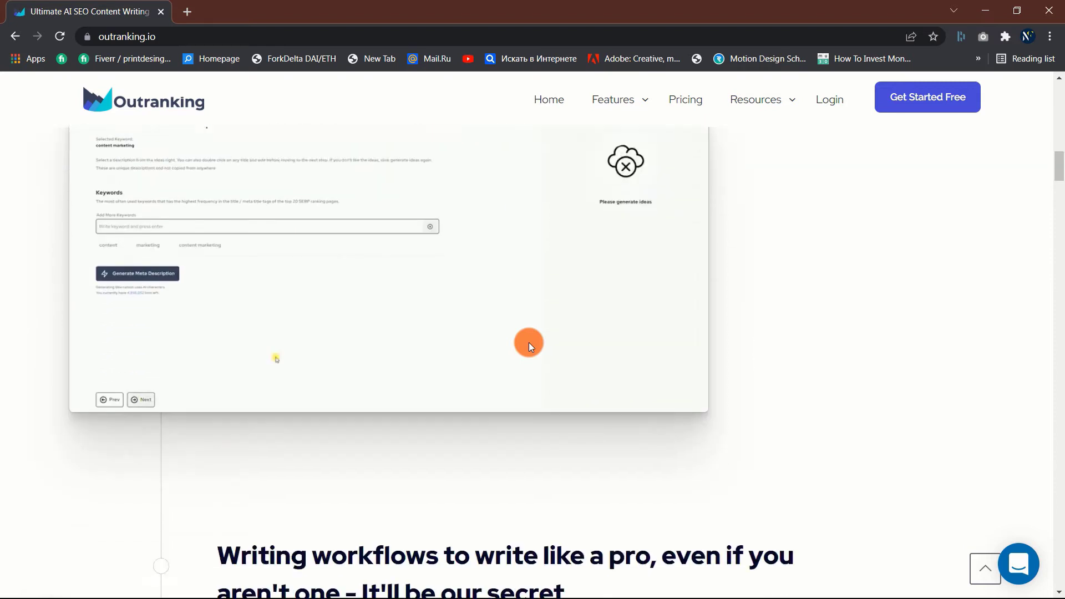
{"action": "scroll", "coordinate": [528, 342], "scroll_direction": "down", "scroll_amount": 4}
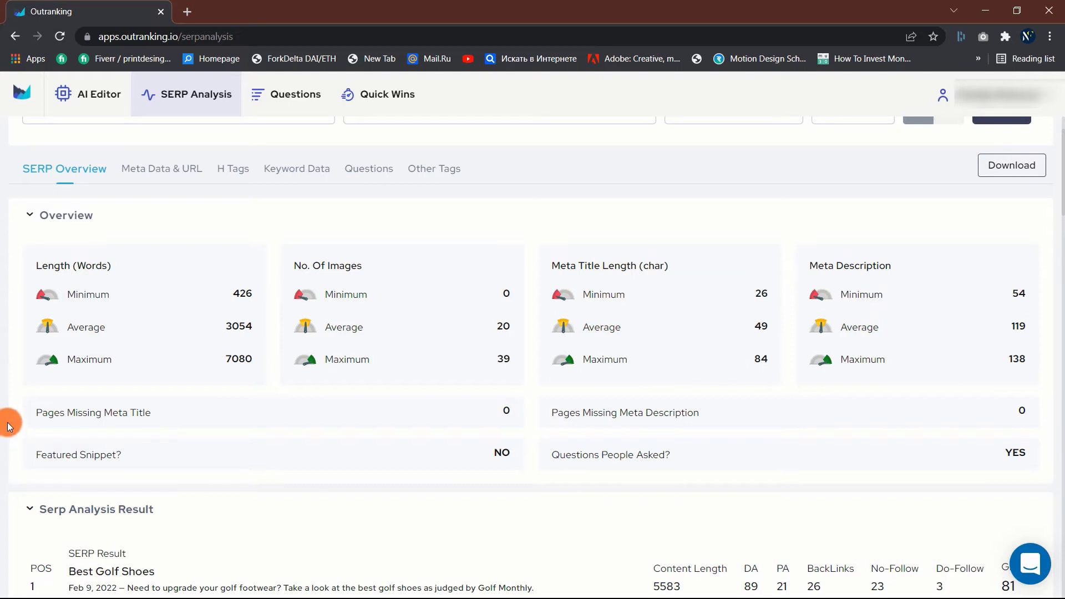
{"action": "scroll", "coordinate": [8, 421], "scroll_direction": "down", "scroll_amount": 6}
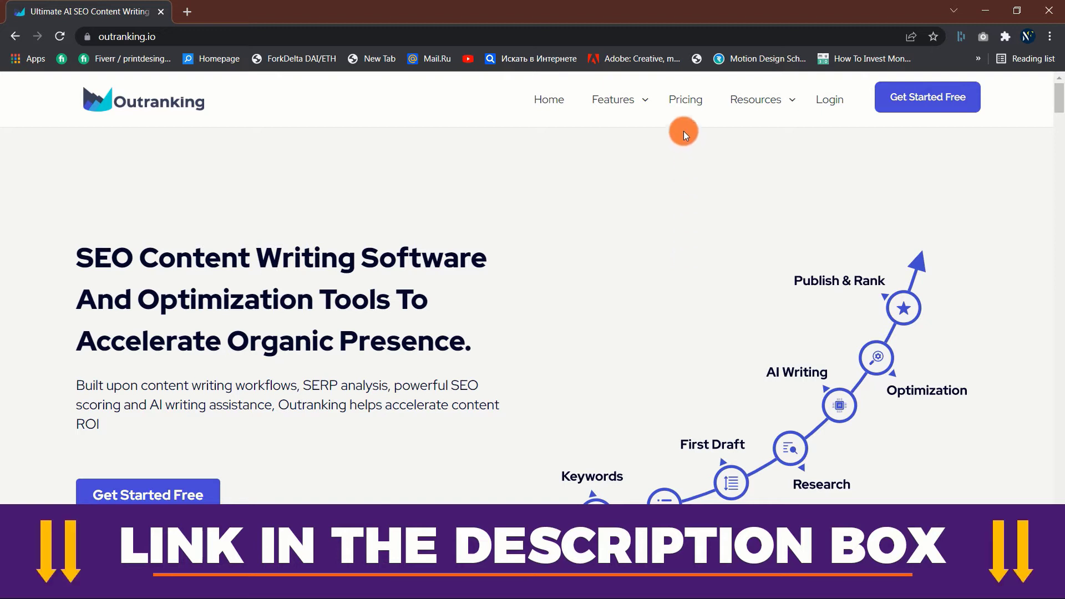
Bring up the Pricing page and scroll through the pay-as-you-go plans.
{"action": "left_click", "coordinate": [681, 98]}
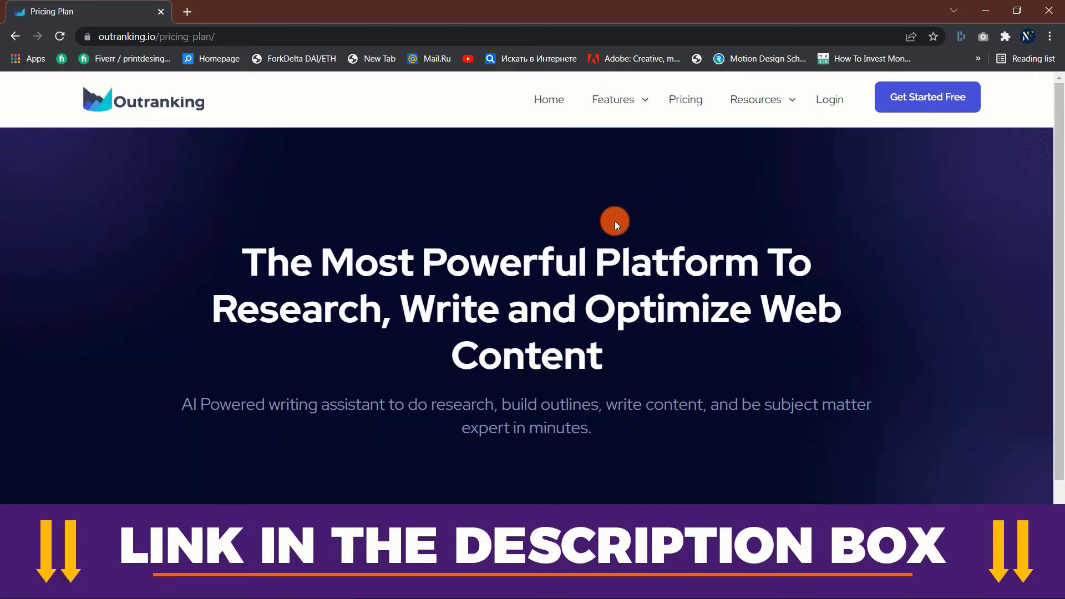
{"action": "scroll", "coordinate": [122, 272], "scroll_direction": "down", "scroll_amount": 10}
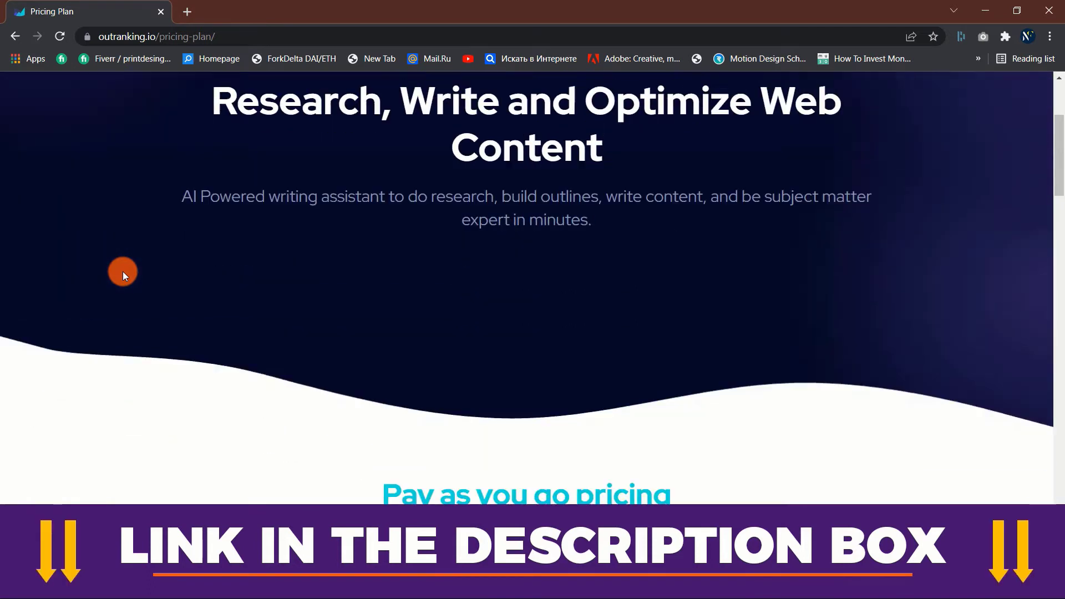
{"action": "scroll", "coordinate": [122, 271], "scroll_direction": "down", "scroll_amount": 1}
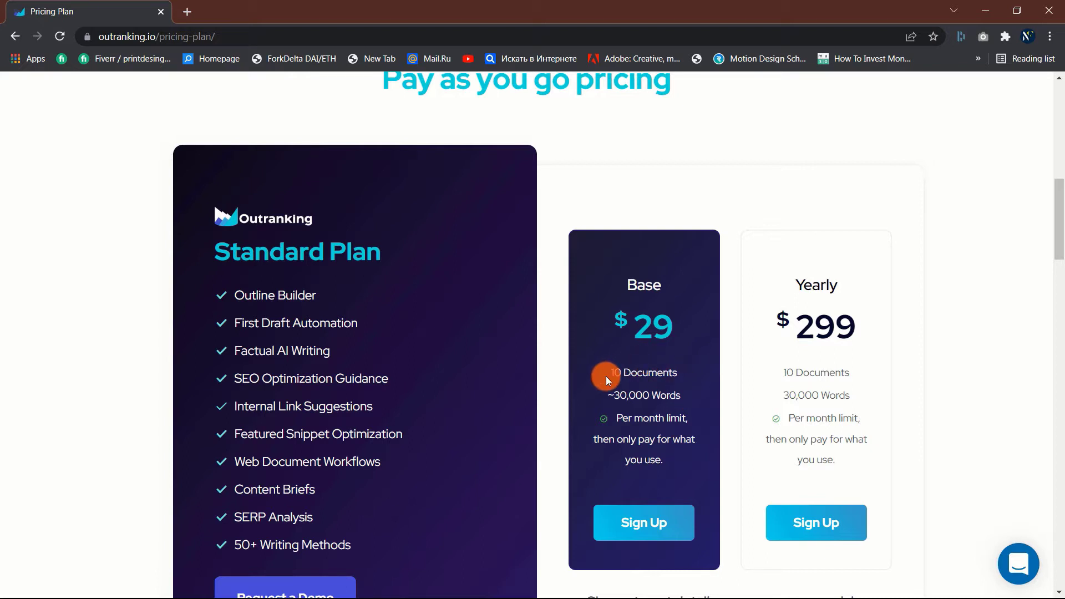
Highlight the Base and Yearly plan descriptions, then start the free sign-up.
{"action": "left_click_drag", "start_coordinate": [606, 376], "coordinate": [675, 465]}
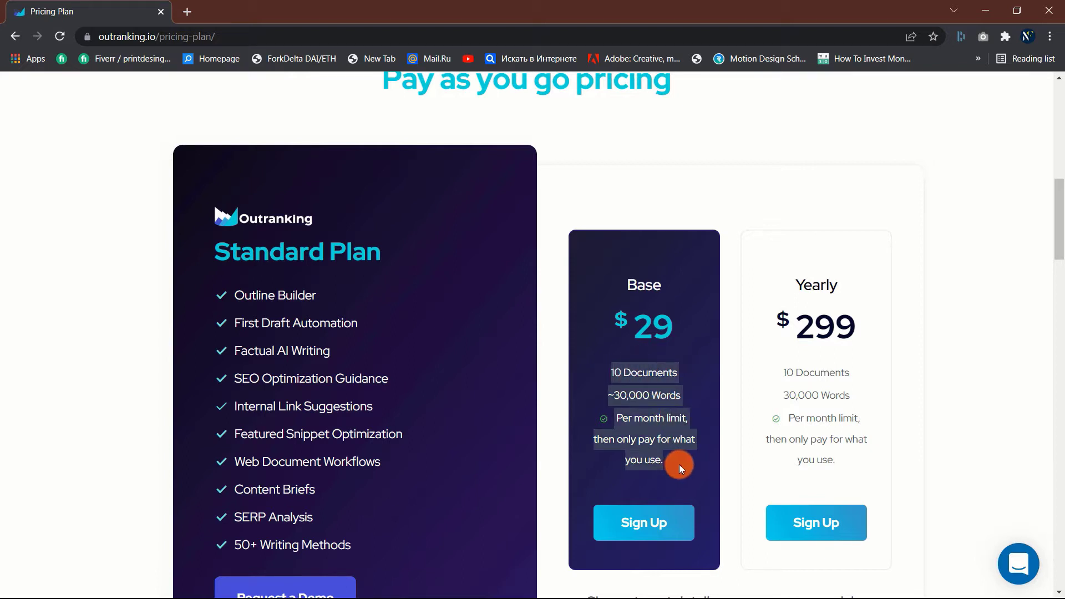
{"action": "left_click", "coordinate": [678, 464]}
{"action": "left_click_drag", "start_coordinate": [777, 370], "coordinate": [867, 463]}
{"action": "left_click", "coordinate": [872, 464]}
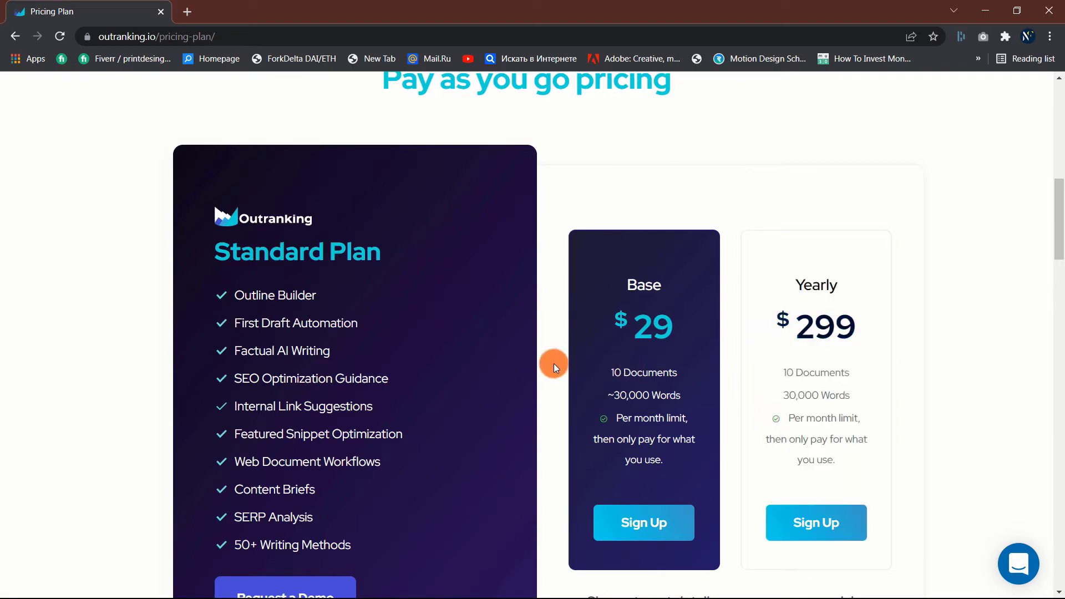
{"action": "scroll", "coordinate": [554, 363], "scroll_direction": "down", "scroll_amount": 2}
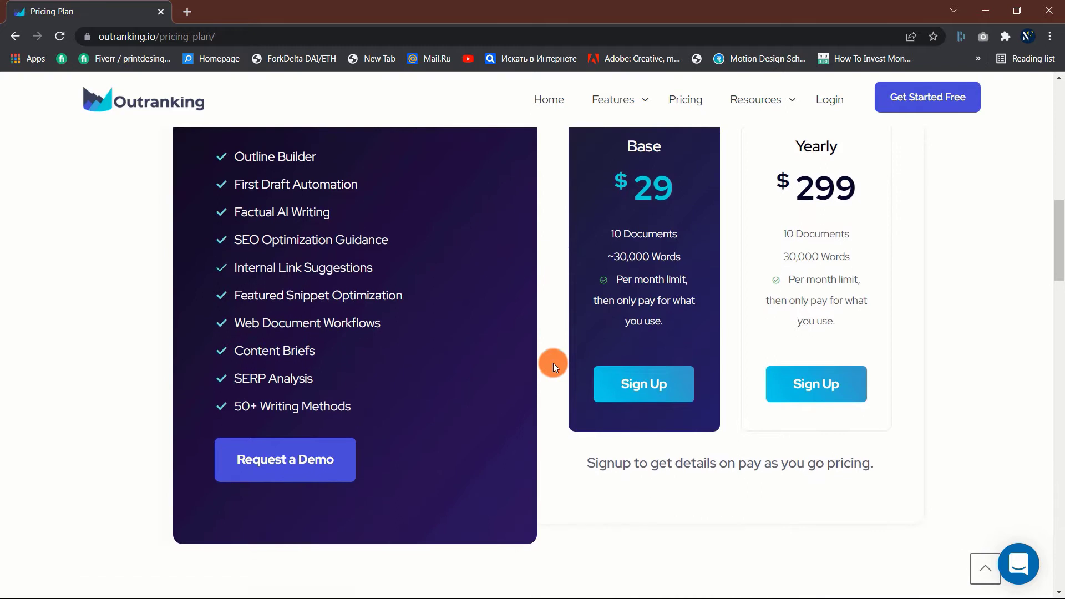
{"action": "scroll", "coordinate": [553, 362], "scroll_direction": "up", "scroll_amount": 2}
{"action": "left_click", "coordinate": [927, 96]}
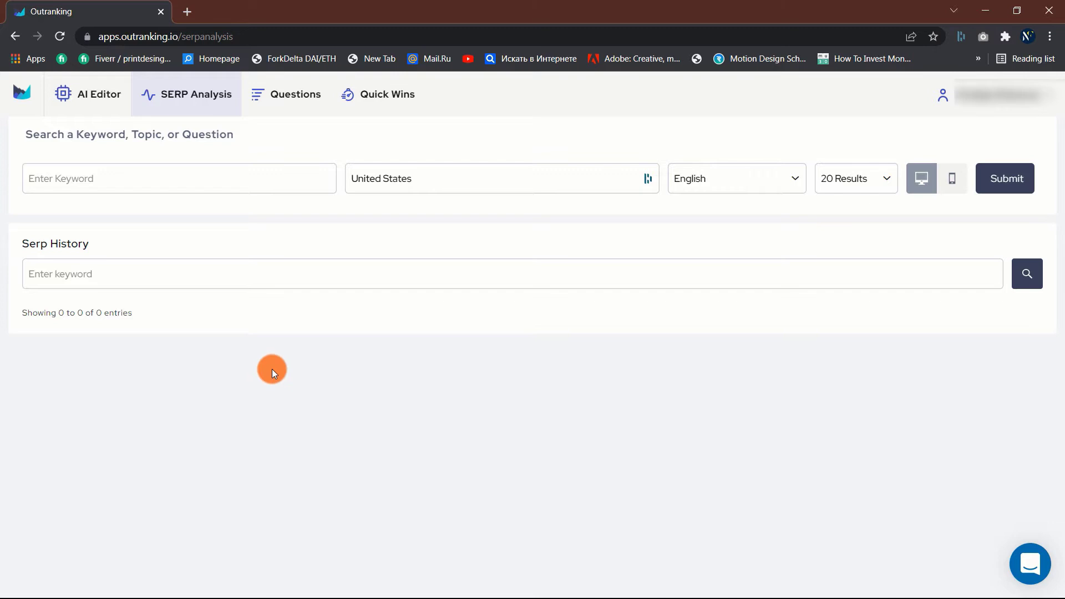
Run a SERP analysis for 'best golf shoes' across 20 results, United States, English.
{"action": "left_click", "coordinate": [164, 181]}
{"action": "type", "text": "best gol"}
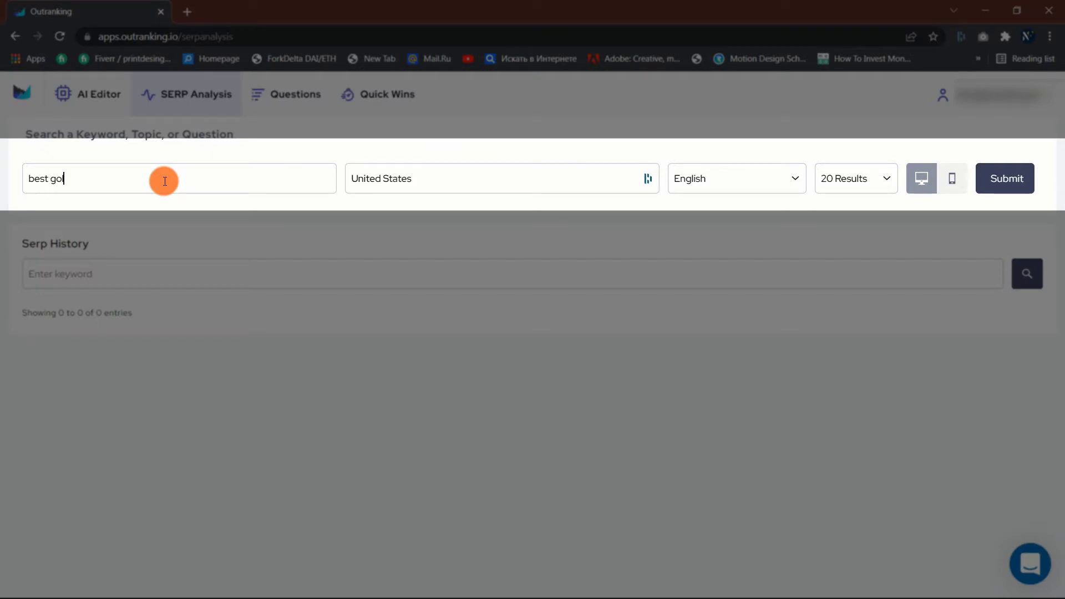
{"action": "type", "text": "f shoes"}
{"action": "left_click", "coordinate": [888, 182]}
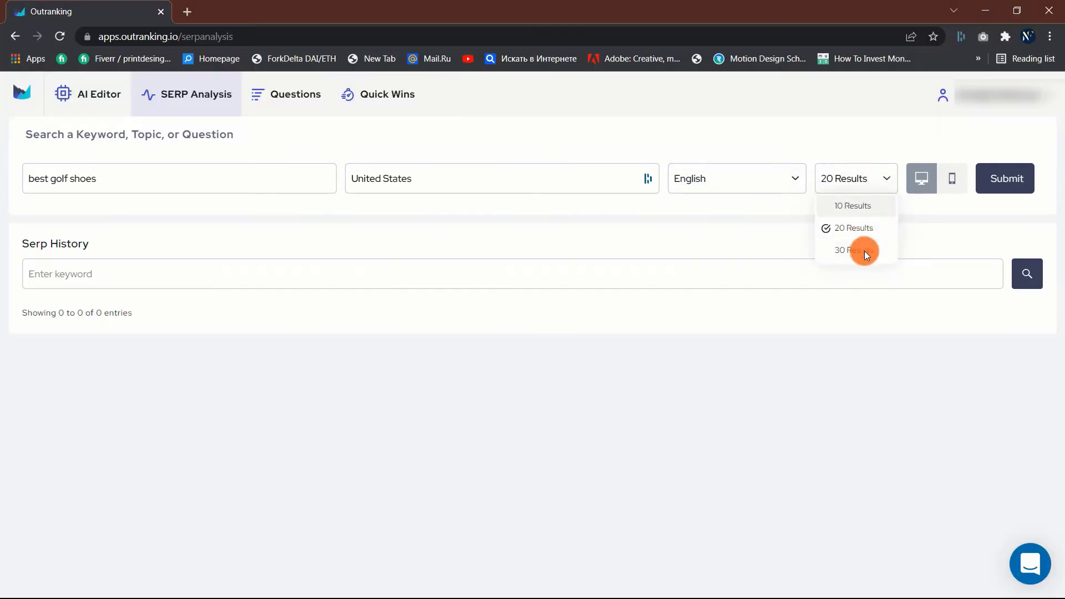
{"action": "left_click", "coordinate": [890, 180]}
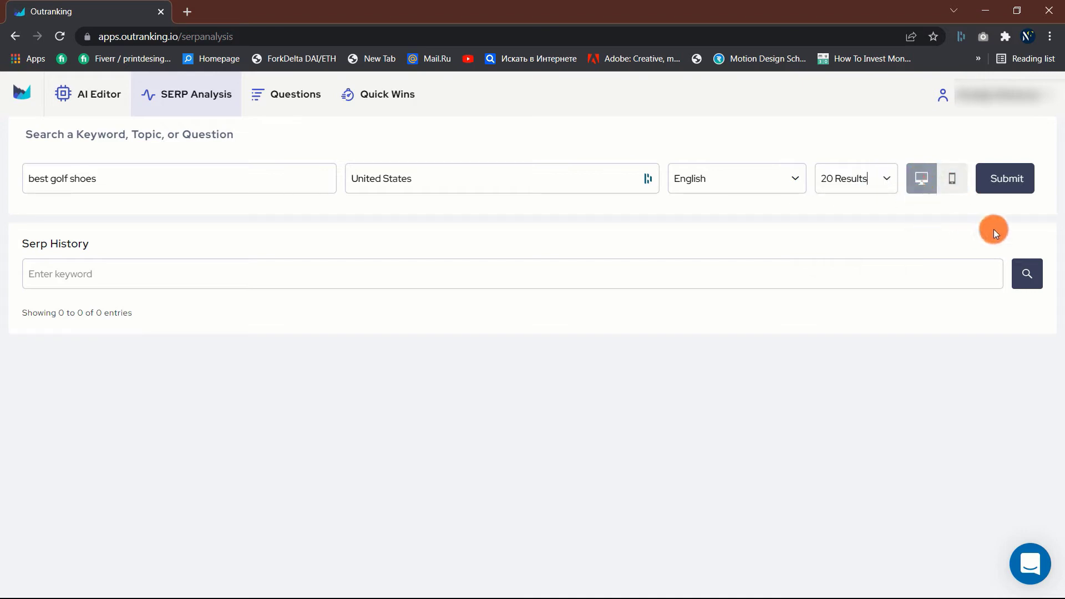
{"action": "left_click", "coordinate": [1008, 186]}
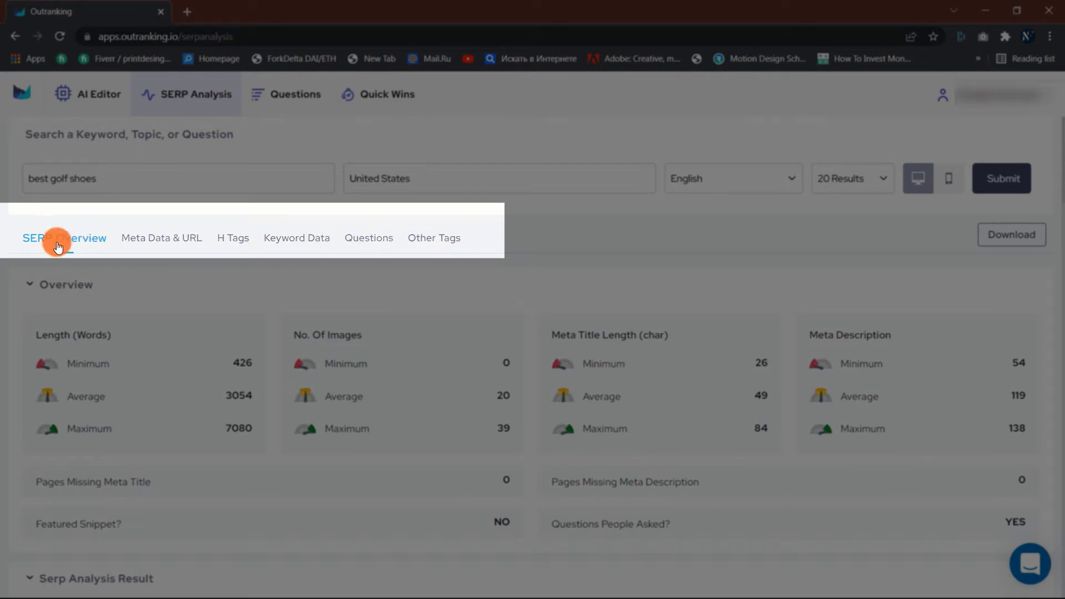
{"action": "scroll", "coordinate": [185, 307], "scroll_direction": "down", "scroll_amount": 1}
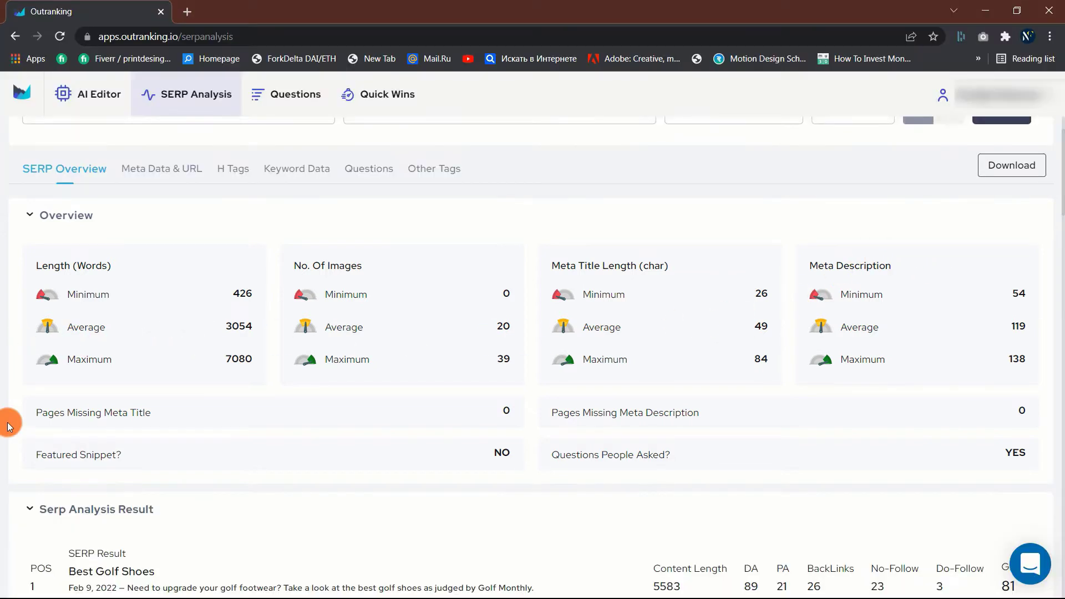
{"action": "scroll", "coordinate": [8, 422], "scroll_direction": "down", "scroll_amount": 5}
{"action": "scroll", "coordinate": [8, 422], "scroll_direction": "down", "scroll_amount": 2}
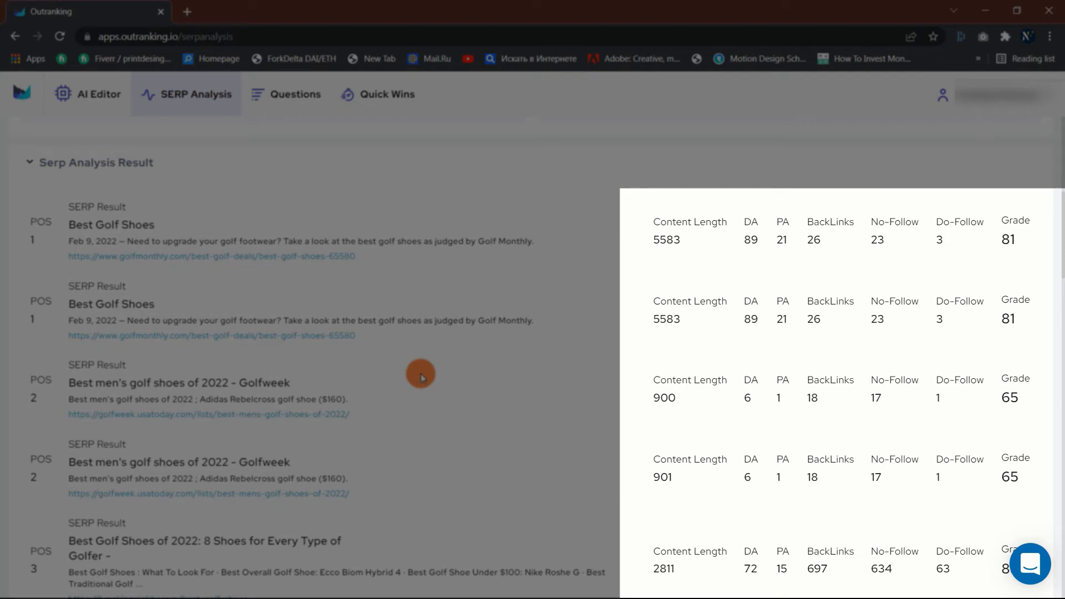
{"action": "scroll", "coordinate": [421, 375], "scroll_direction": "down", "scroll_amount": 3}
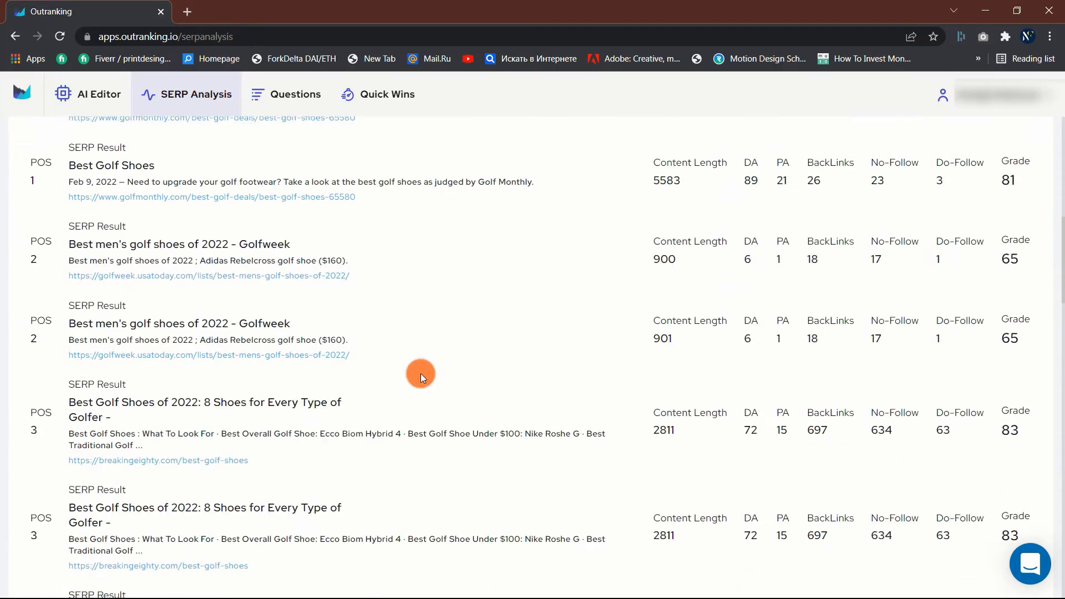
{"action": "scroll", "coordinate": [420, 374], "scroll_direction": "down", "scroll_amount": 8}
{"action": "scroll", "coordinate": [420, 374], "scroll_direction": "down", "scroll_amount": 4}
{"action": "scroll", "coordinate": [421, 374], "scroll_direction": "down", "scroll_amount": 10}
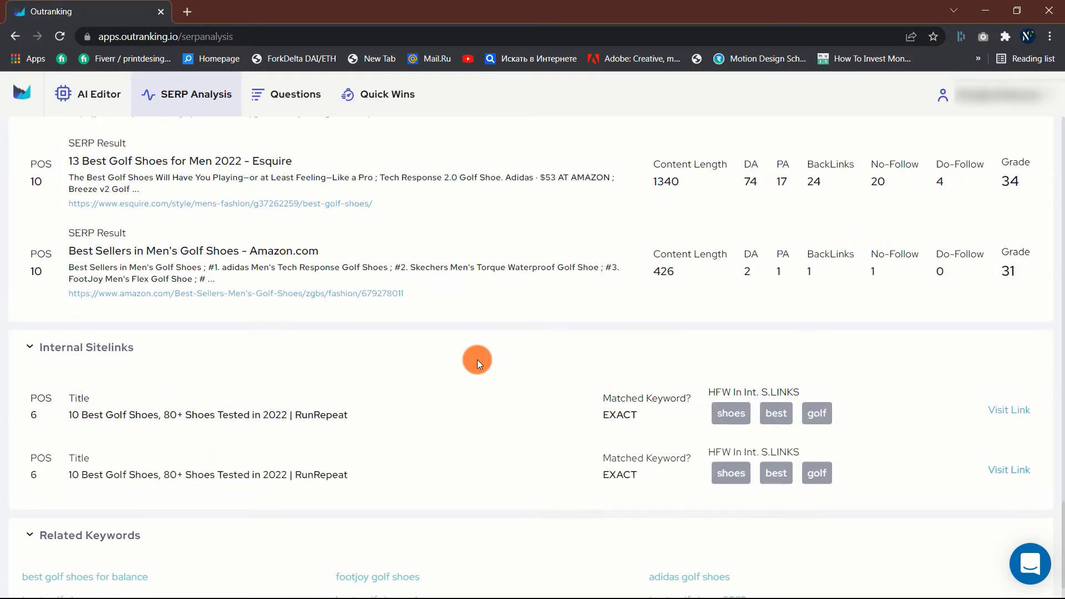
{"action": "scroll", "coordinate": [477, 361], "scroll_direction": "up", "scroll_amount": 15}
{"action": "scroll", "coordinate": [411, 402], "scroll_direction": "up", "scroll_amount": 1}
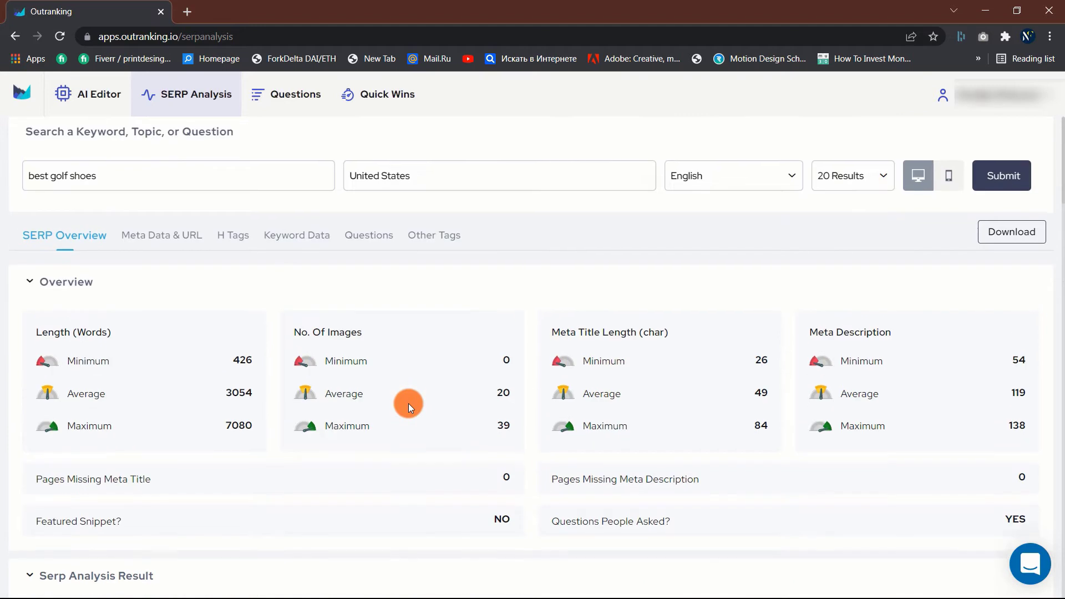
Browse the Meta Data & URL tab's meta titles, descriptions, properties and page URLs.
{"action": "left_click", "coordinate": [175, 240]}
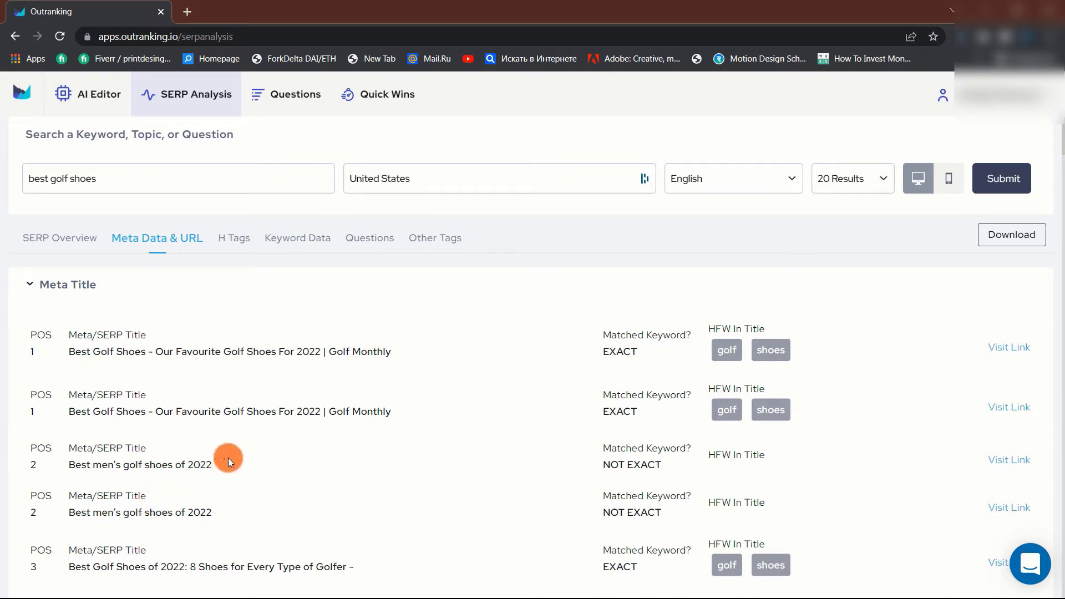
{"action": "scroll", "coordinate": [176, 404], "scroll_direction": "down", "scroll_amount": 4}
{"action": "scroll", "coordinate": [176, 404], "scroll_direction": "down", "scroll_amount": 5}
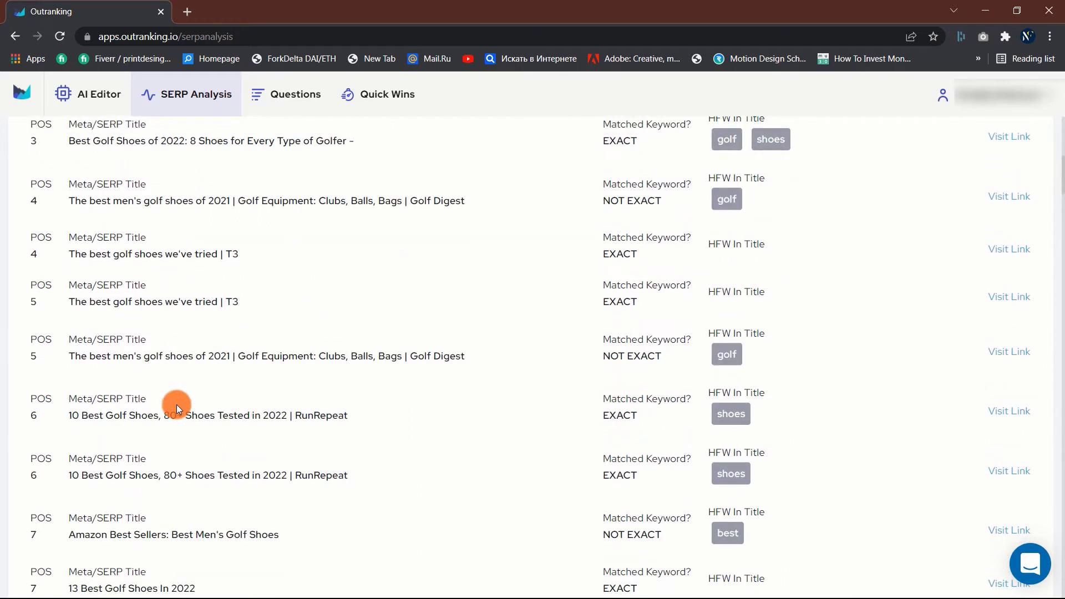
{"action": "scroll", "coordinate": [176, 405], "scroll_direction": "down", "scroll_amount": 5}
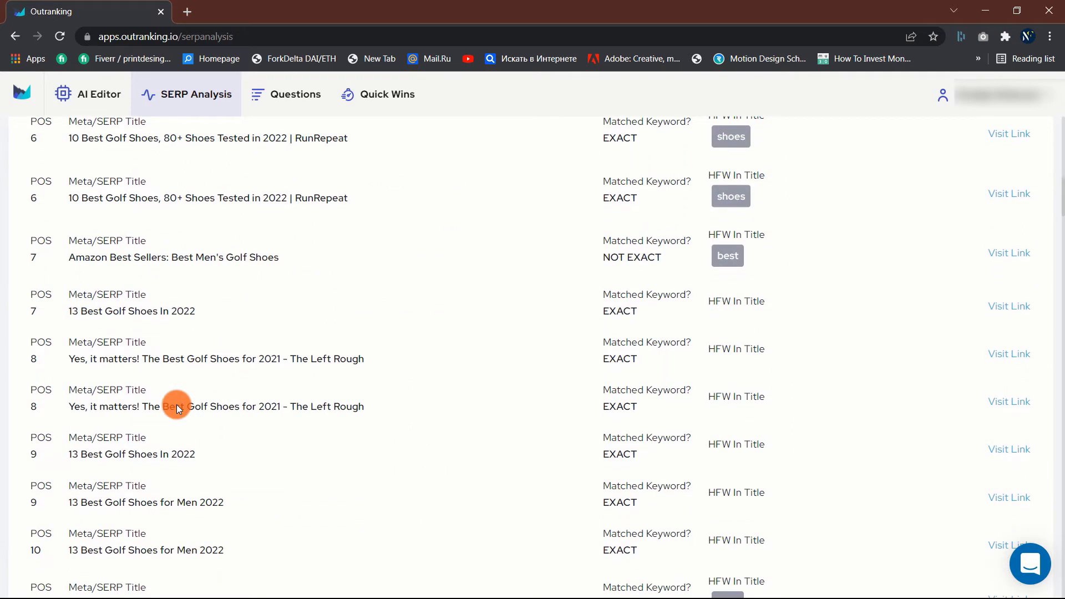
{"action": "scroll", "coordinate": [176, 405], "scroll_direction": "down", "scroll_amount": 3}
{"action": "scroll", "coordinate": [176, 404], "scroll_direction": "down", "scroll_amount": 3}
{"action": "scroll", "coordinate": [177, 404], "scroll_direction": "down", "scroll_amount": 3}
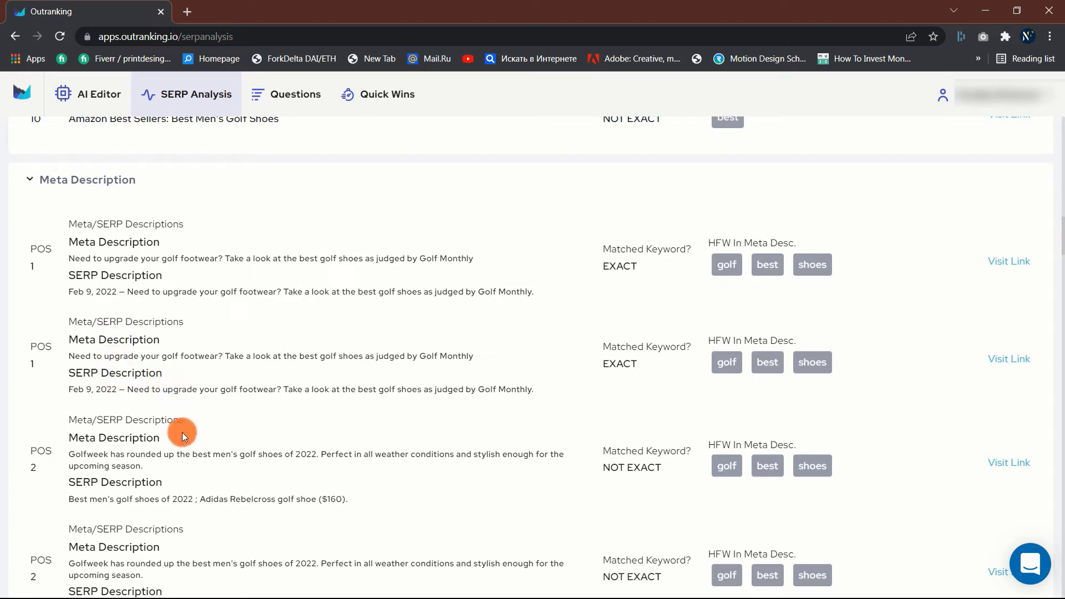
{"action": "scroll", "coordinate": [296, 317], "scroll_direction": "down", "scroll_amount": 15}
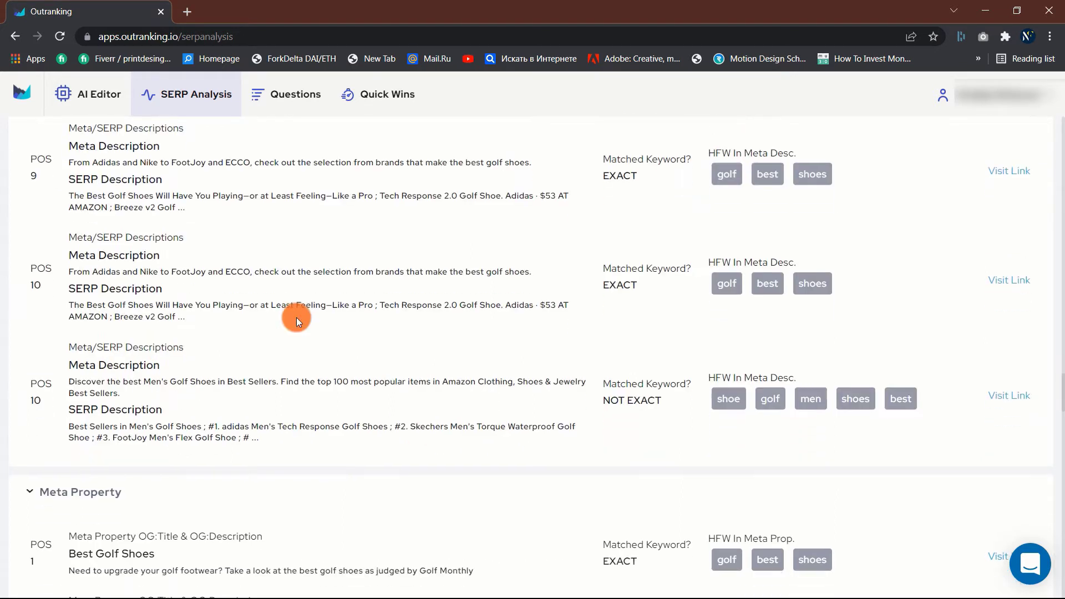
{"action": "scroll", "coordinate": [296, 318], "scroll_direction": "down", "scroll_amount": 1}
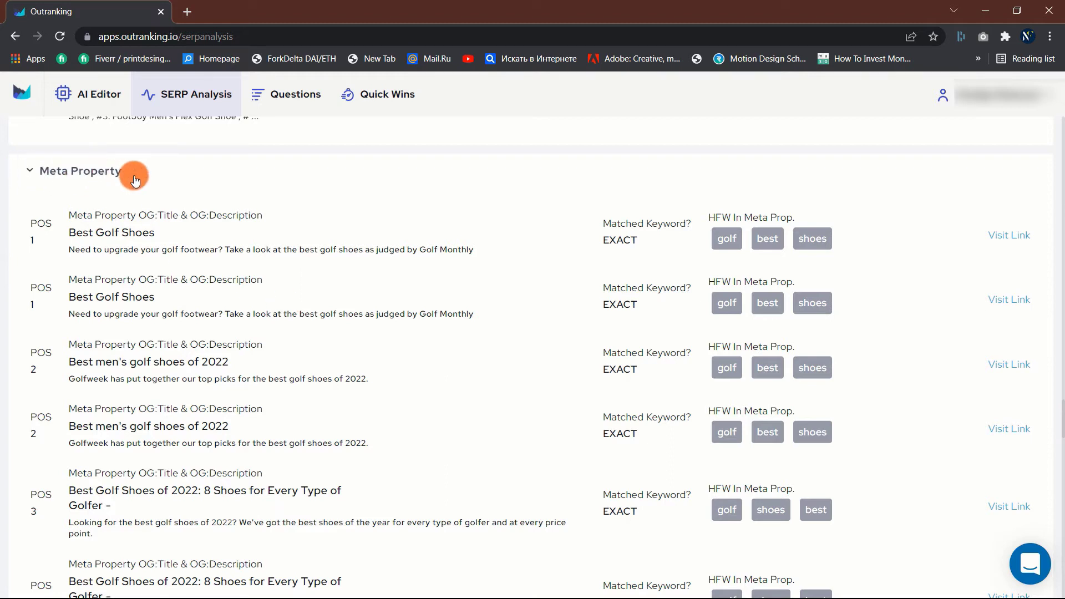
{"action": "scroll", "coordinate": [283, 328], "scroll_direction": "down", "scroll_amount": 14}
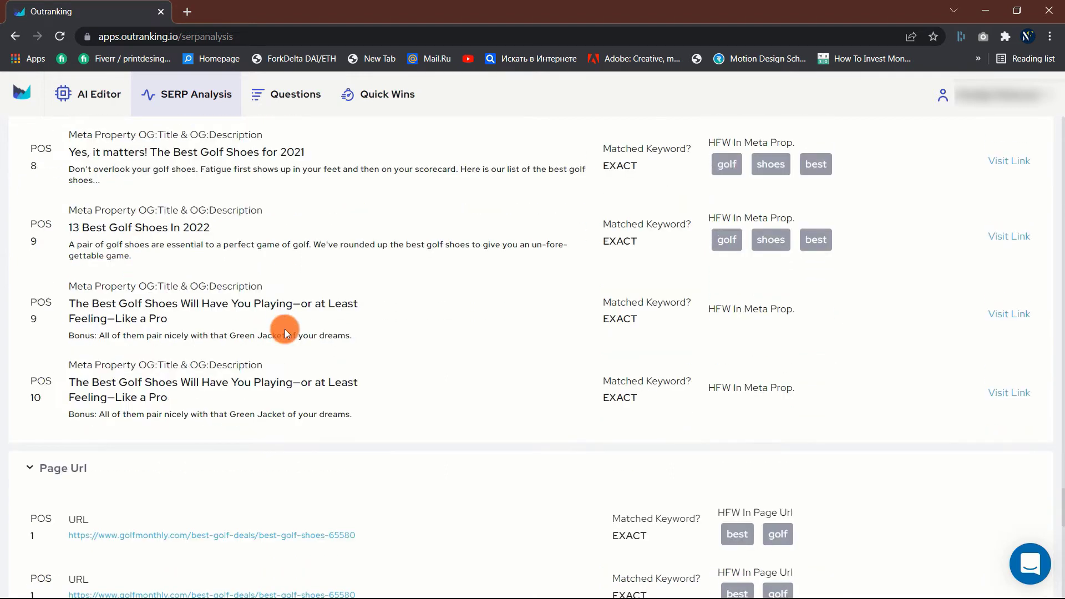
{"action": "scroll", "coordinate": [285, 328], "scroll_direction": "down", "scroll_amount": 5}
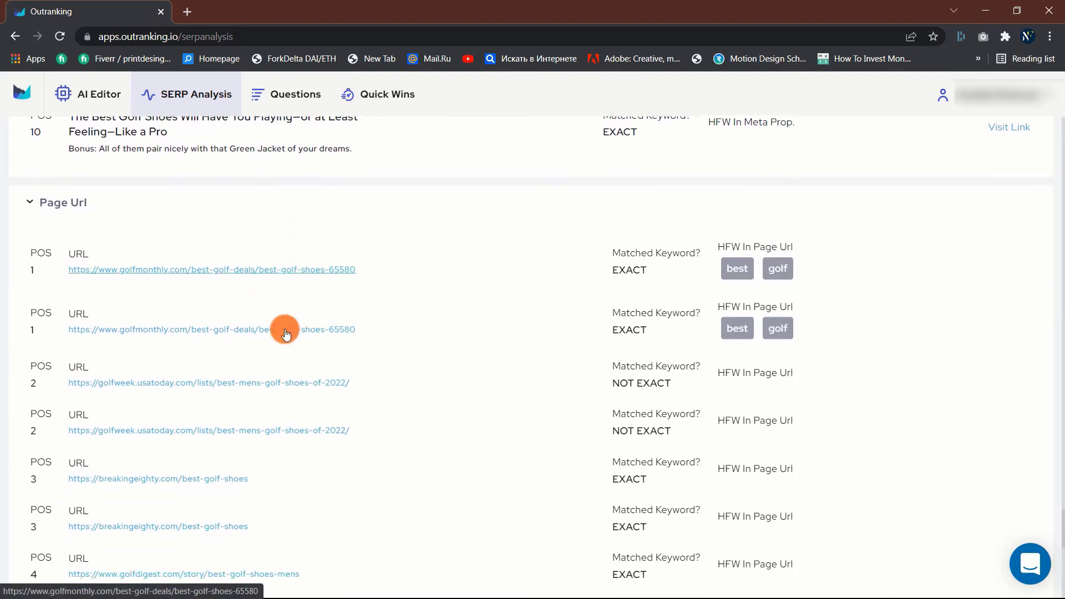
{"action": "scroll", "coordinate": [198, 317], "scroll_direction": "up", "scroll_amount": 20}
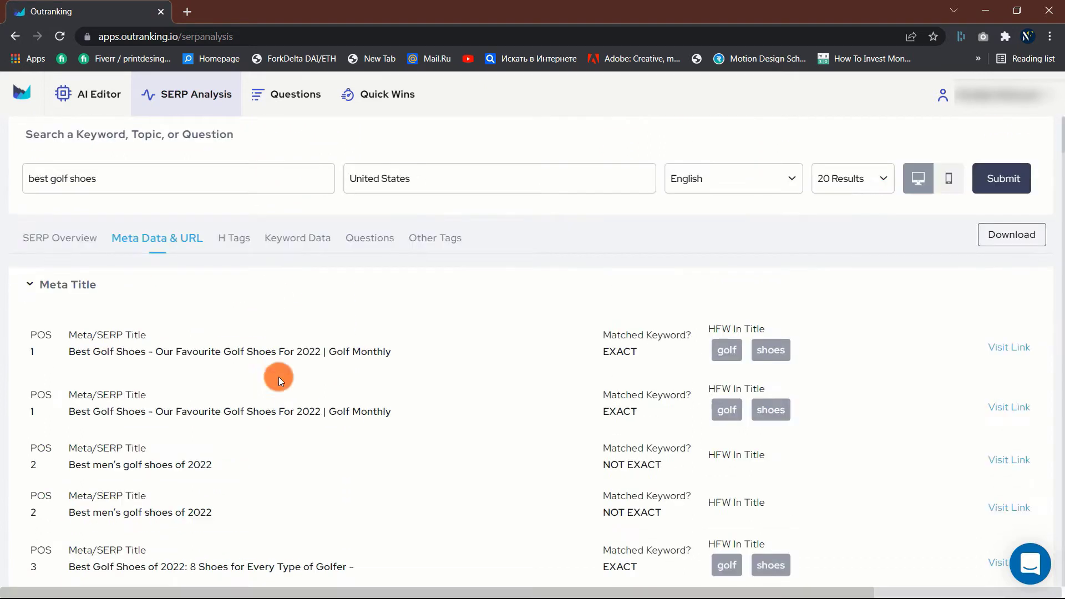
Scroll through the H1, H2 and H3 heading lists, then show the Keyword Data tab.
{"action": "left_click", "coordinate": [232, 239]}
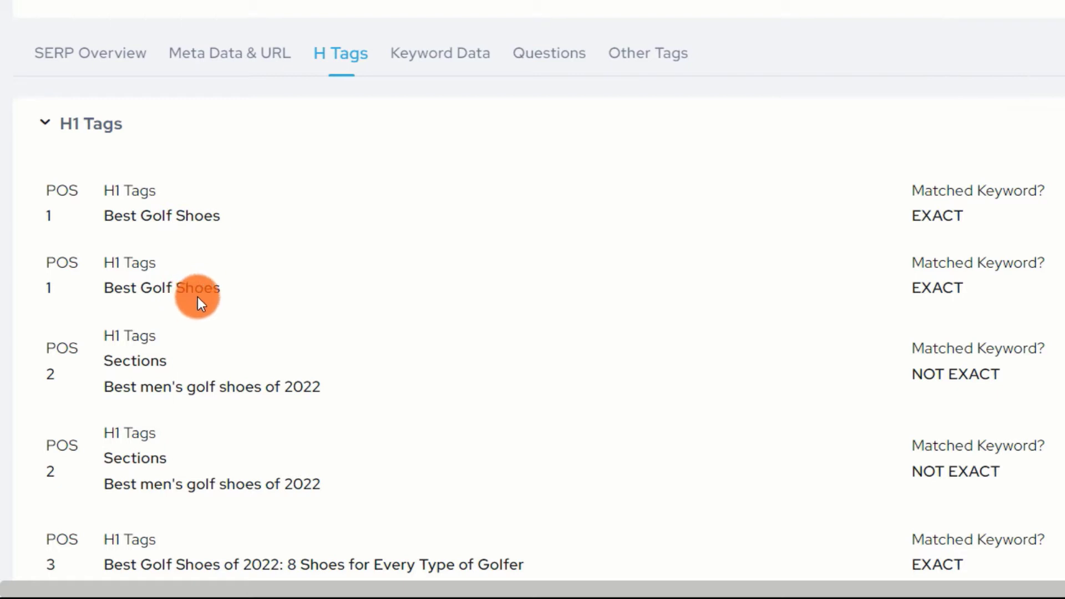
{"action": "scroll", "coordinate": [145, 465], "scroll_direction": "down", "scroll_amount": 10}
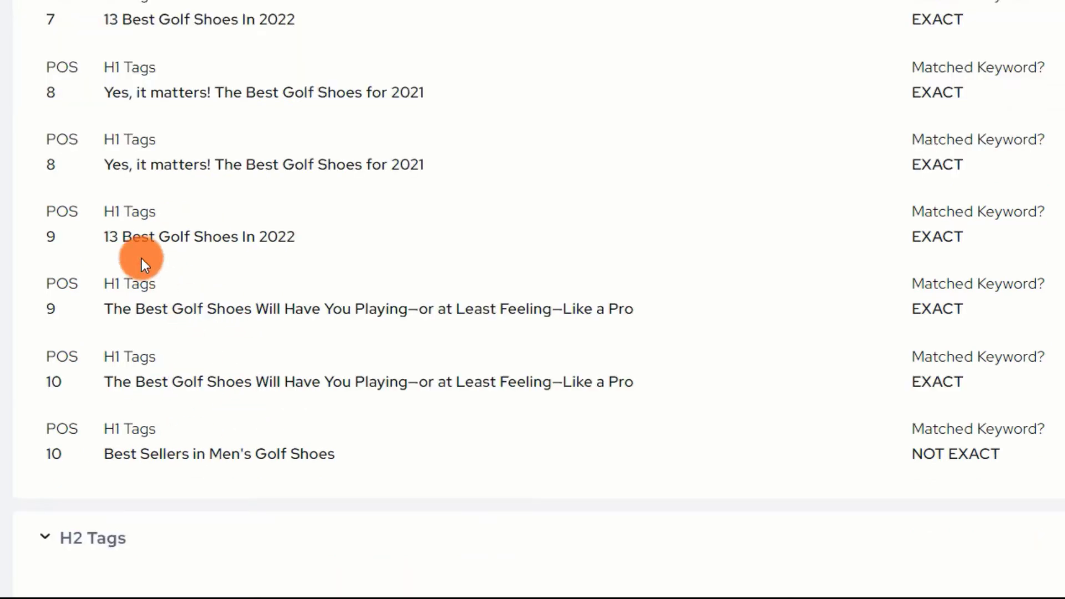
{"action": "scroll", "coordinate": [178, 228], "scroll_direction": "down", "scroll_amount": 5}
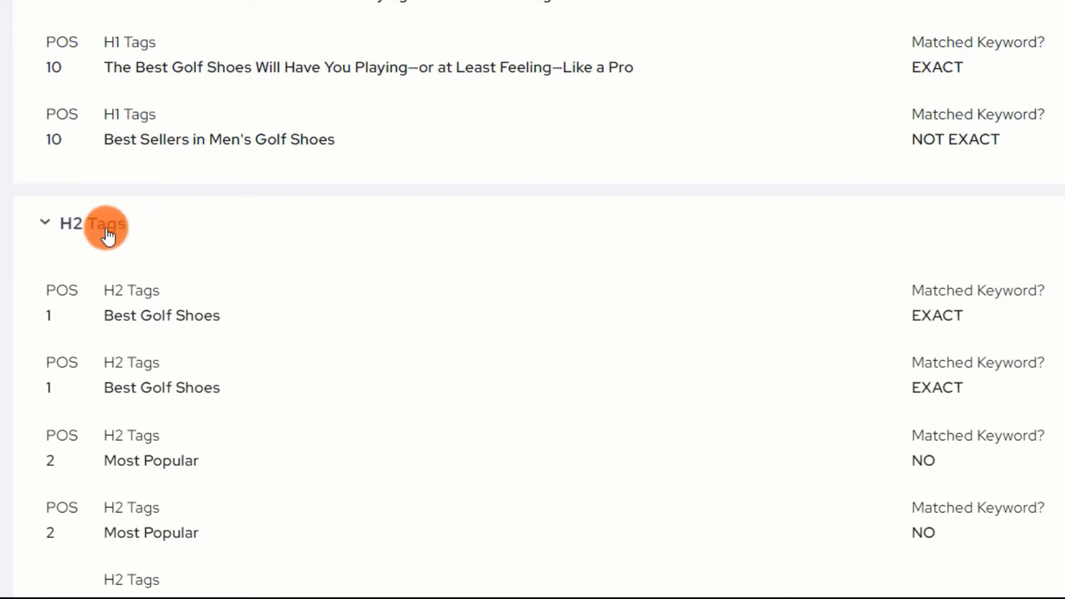
{"action": "scroll", "coordinate": [541, 318], "scroll_direction": "down", "scroll_amount": 20}
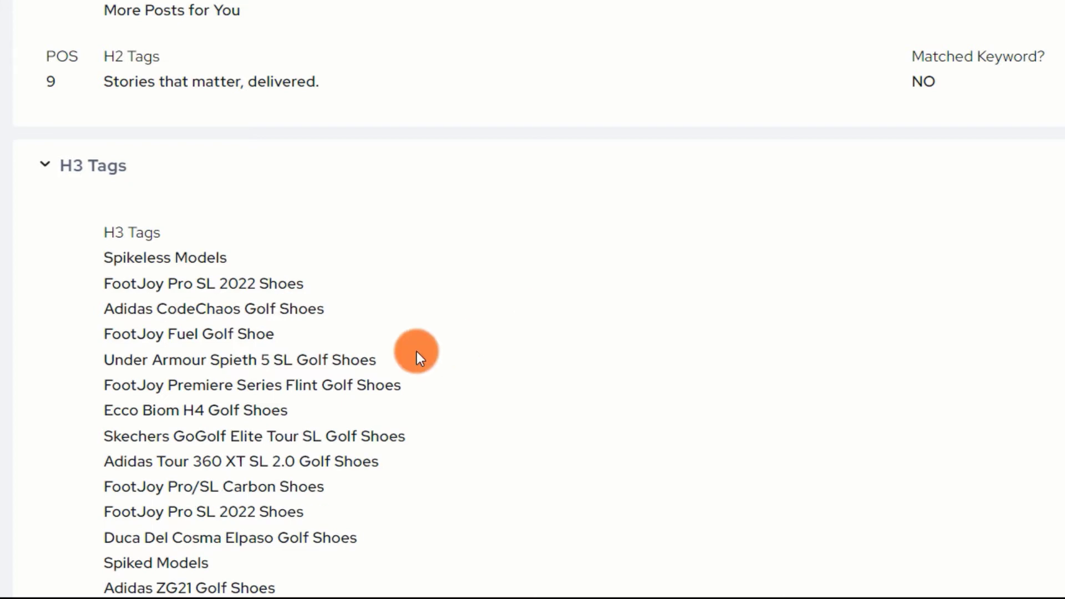
{"action": "scroll", "coordinate": [411, 333], "scroll_direction": "up", "scroll_amount": 20}
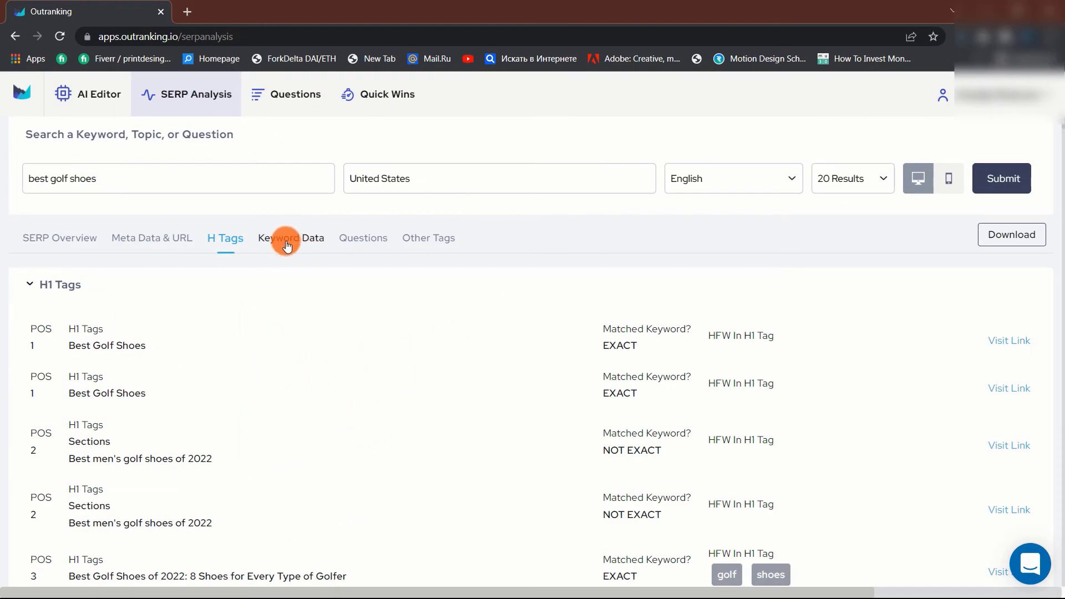
{"action": "left_click", "coordinate": [294, 243]}
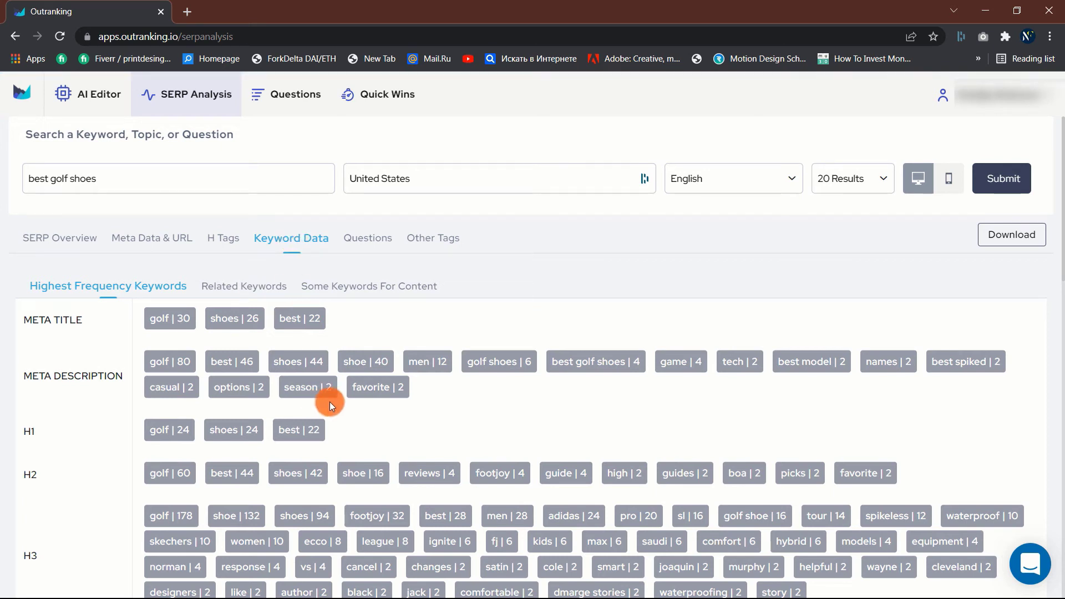
{"action": "scroll", "coordinate": [336, 372], "scroll_direction": "down", "scroll_amount": 5}
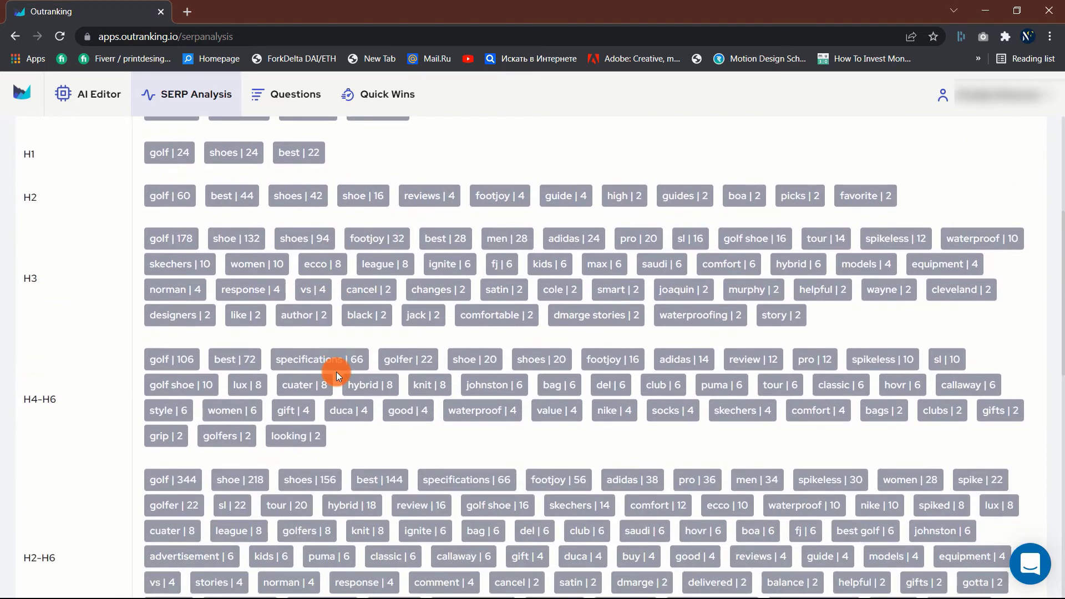
{"action": "scroll", "coordinate": [336, 372], "scroll_direction": "down", "scroll_amount": 1}
{"action": "scroll", "coordinate": [337, 371], "scroll_direction": "up", "scroll_amount": 3}
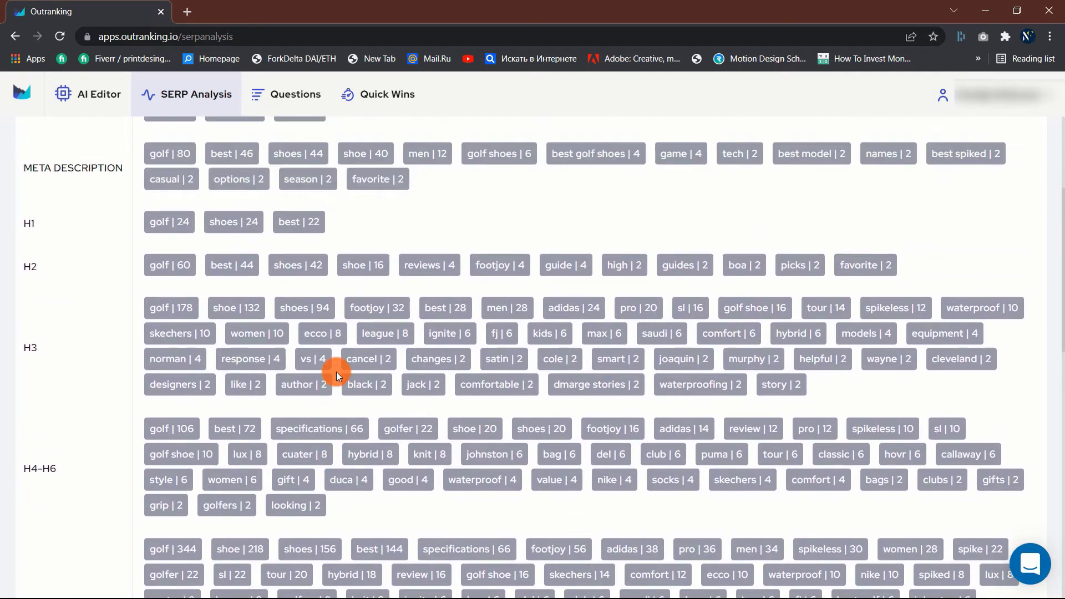
{"action": "scroll", "coordinate": [336, 372], "scroll_direction": "up", "scroll_amount": 1}
{"action": "scroll", "coordinate": [336, 372], "scroll_direction": "down", "scroll_amount": 3}
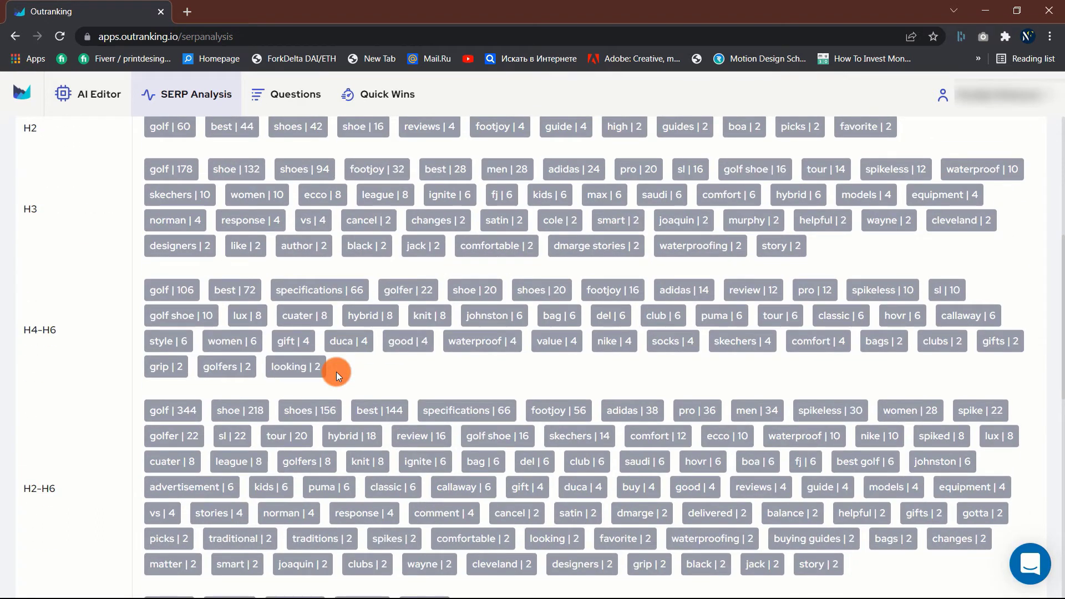
{"action": "scroll", "coordinate": [336, 372], "scroll_direction": "down", "scroll_amount": 1}
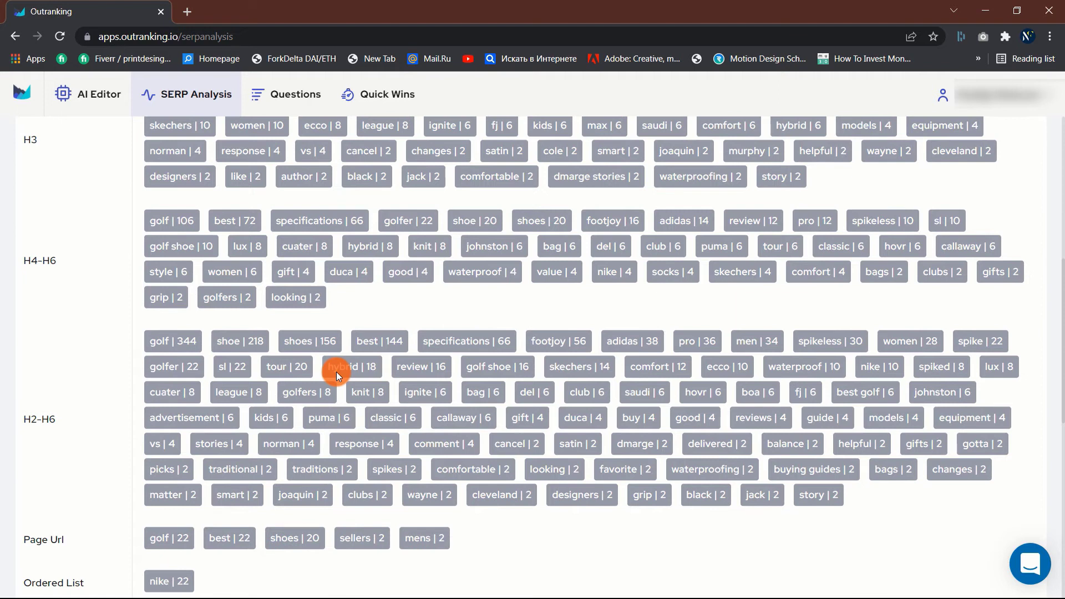
{"action": "scroll", "coordinate": [336, 372], "scroll_direction": "down", "scroll_amount": 7}
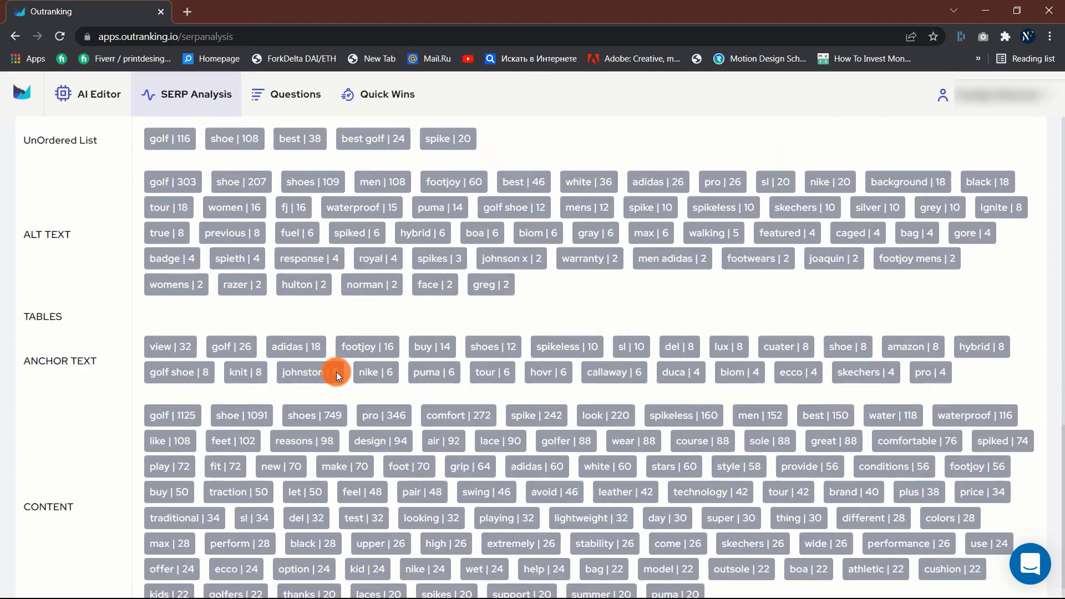
{"action": "scroll", "coordinate": [336, 372], "scroll_direction": "up", "scroll_amount": 5}
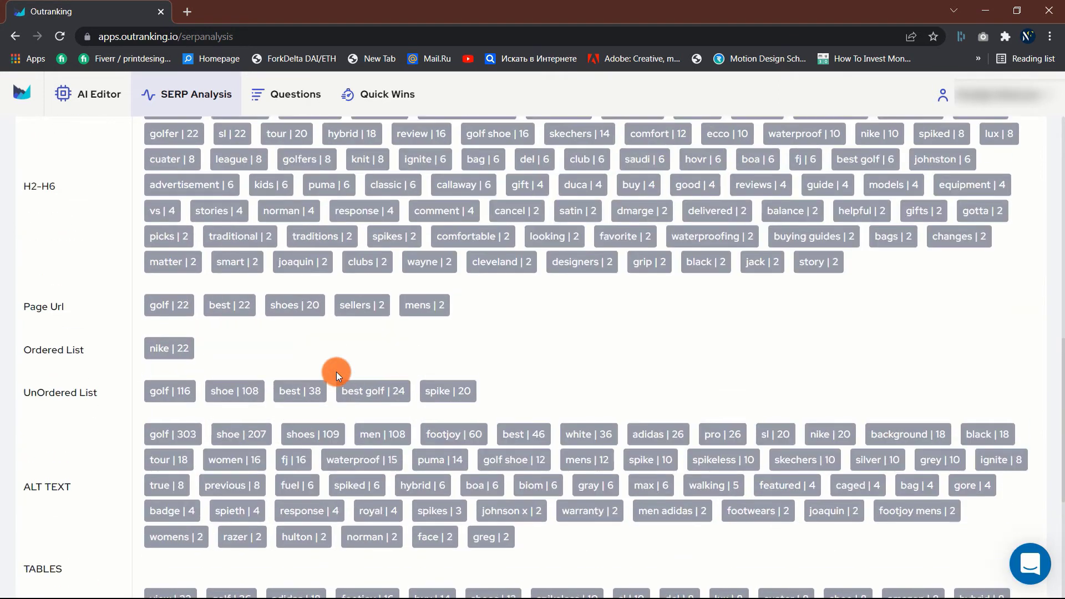
{"action": "scroll", "coordinate": [336, 372], "scroll_direction": "up", "scroll_amount": 15}
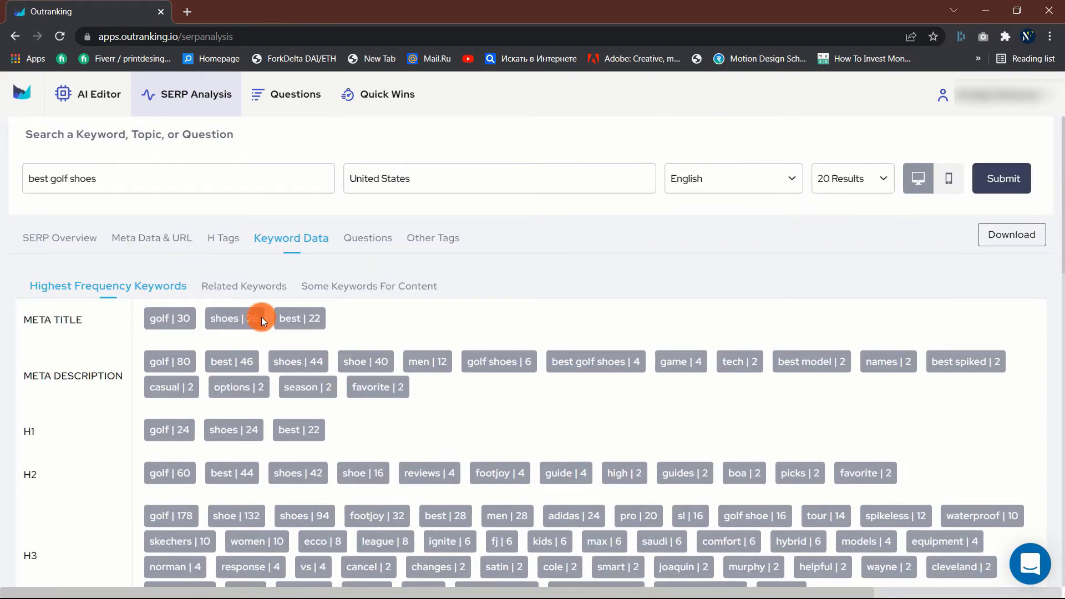
Show the Related Keywords table, led by golf shoe at 135000 volume.
{"action": "left_click", "coordinate": [258, 286]}
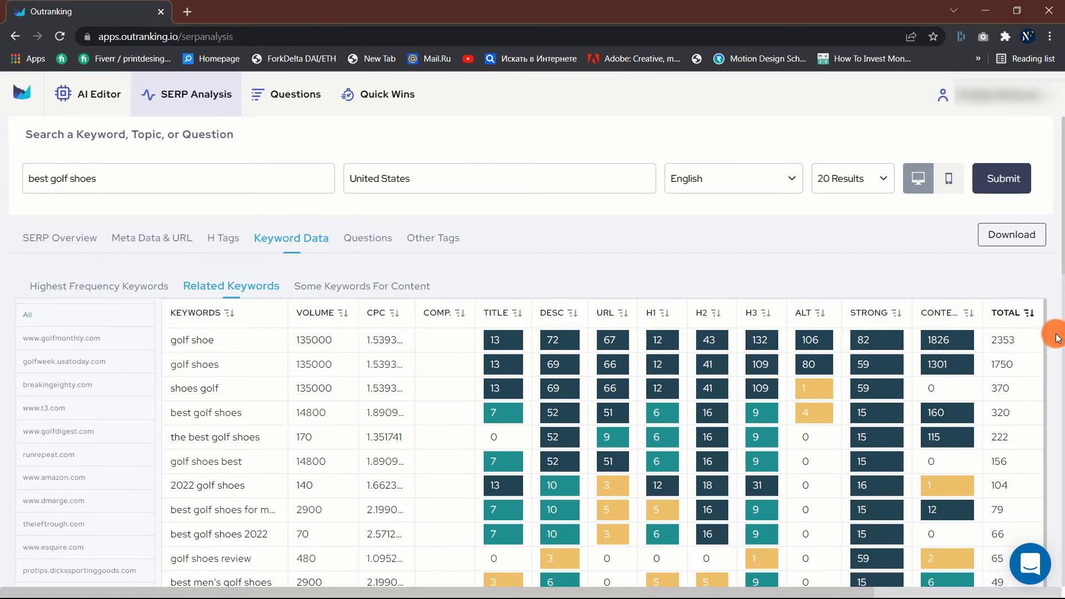
{"action": "scroll", "coordinate": [1056, 342], "scroll_direction": "down", "scroll_amount": 1}
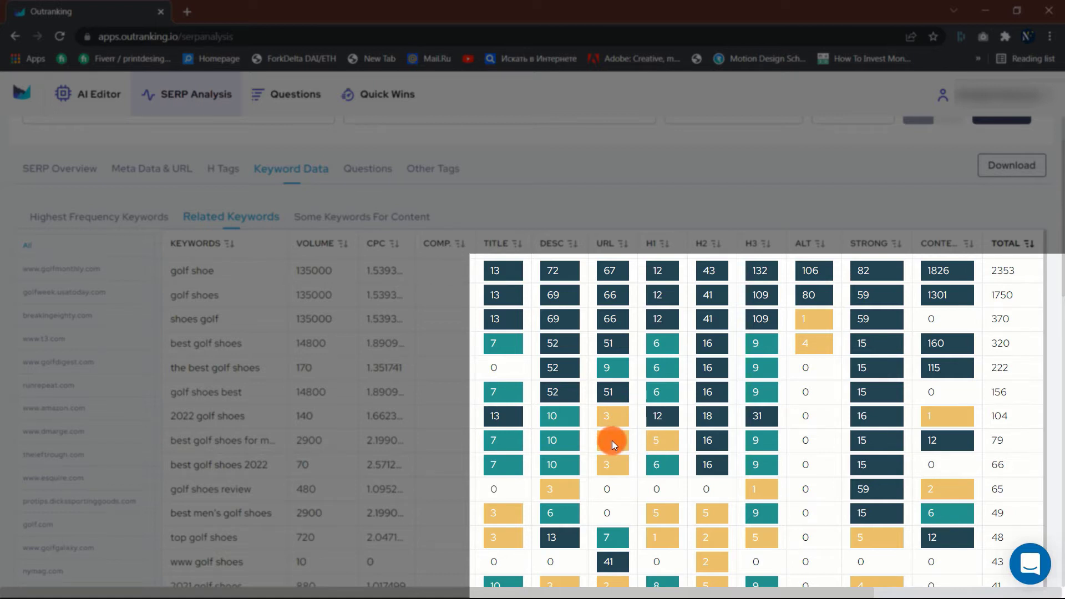
Check the Questions tab, then scroll through the External Links results and anchor texts.
{"action": "scroll", "coordinate": [499, 333], "scroll_direction": "up", "scroll_amount": 2}
{"action": "left_click", "coordinate": [375, 244]}
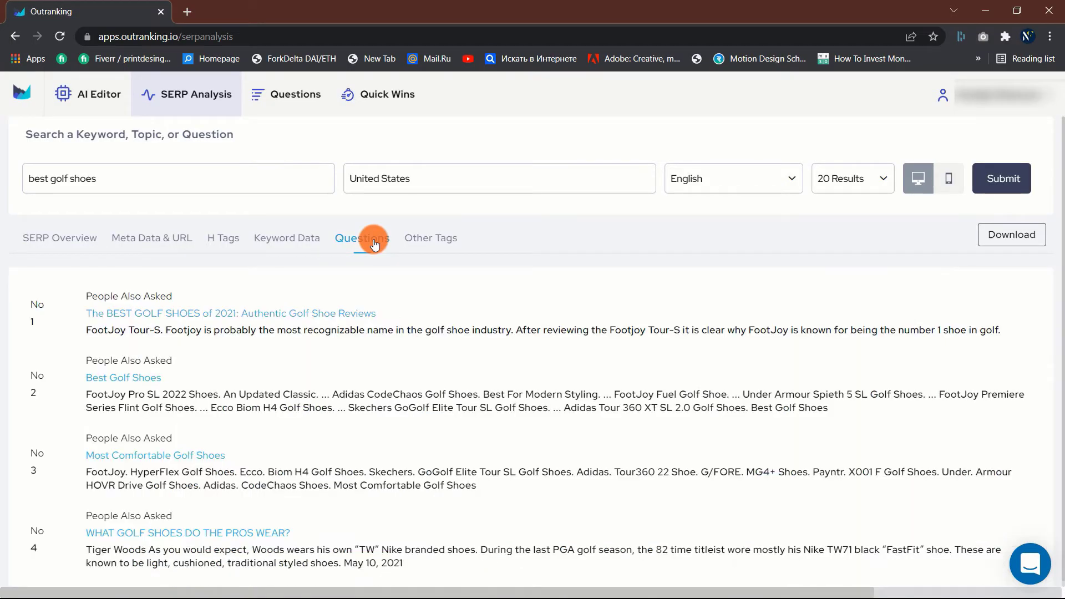
{"action": "left_click", "coordinate": [436, 243]}
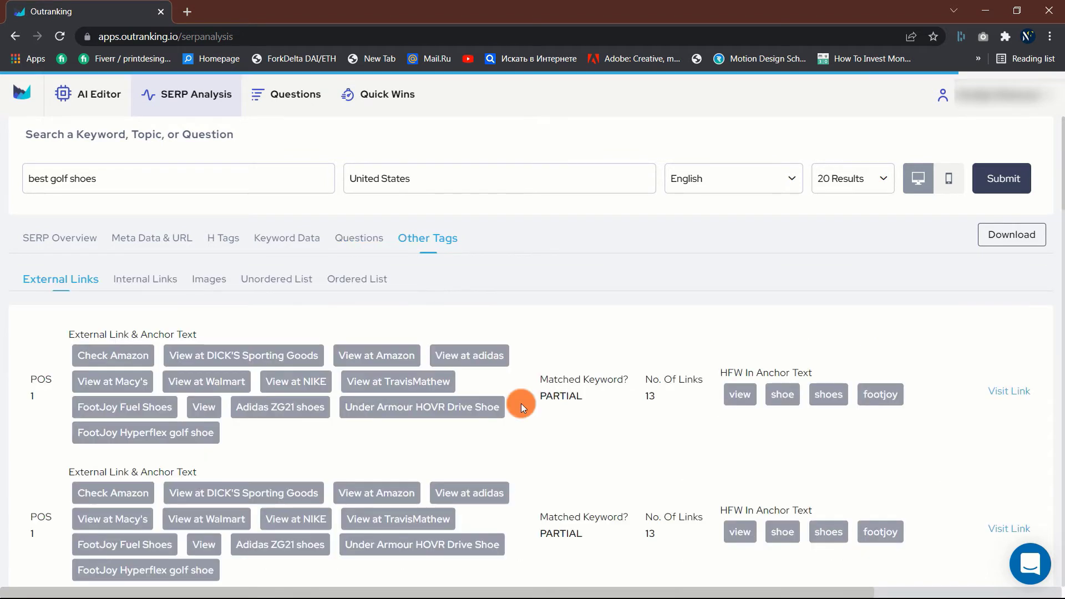
{"action": "scroll", "coordinate": [521, 404], "scroll_direction": "down", "scroll_amount": 5}
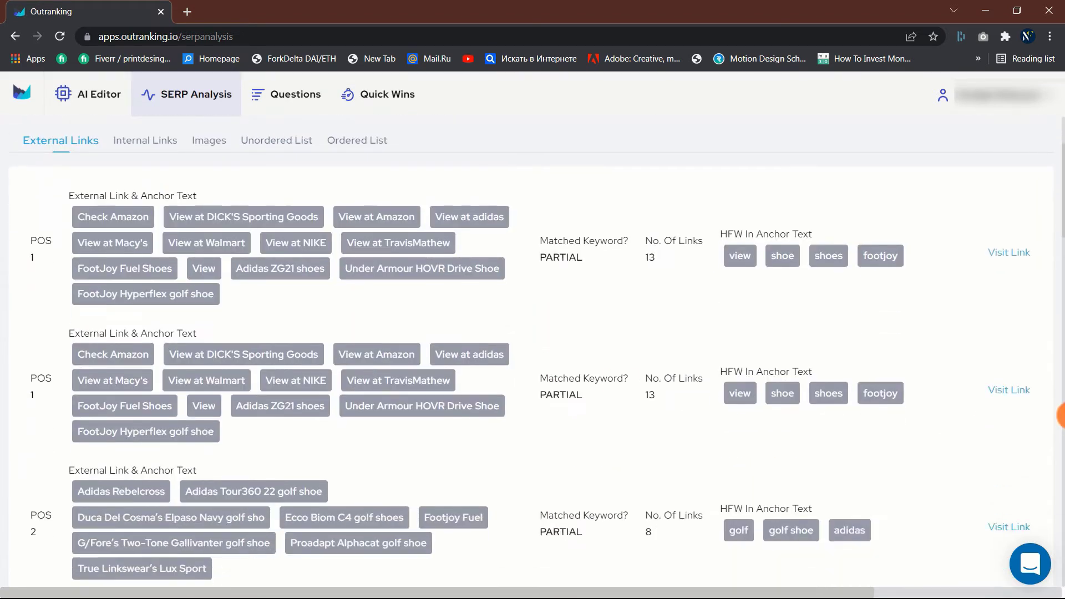
{"action": "scroll", "coordinate": [1057, 404], "scroll_direction": "down", "scroll_amount": 4}
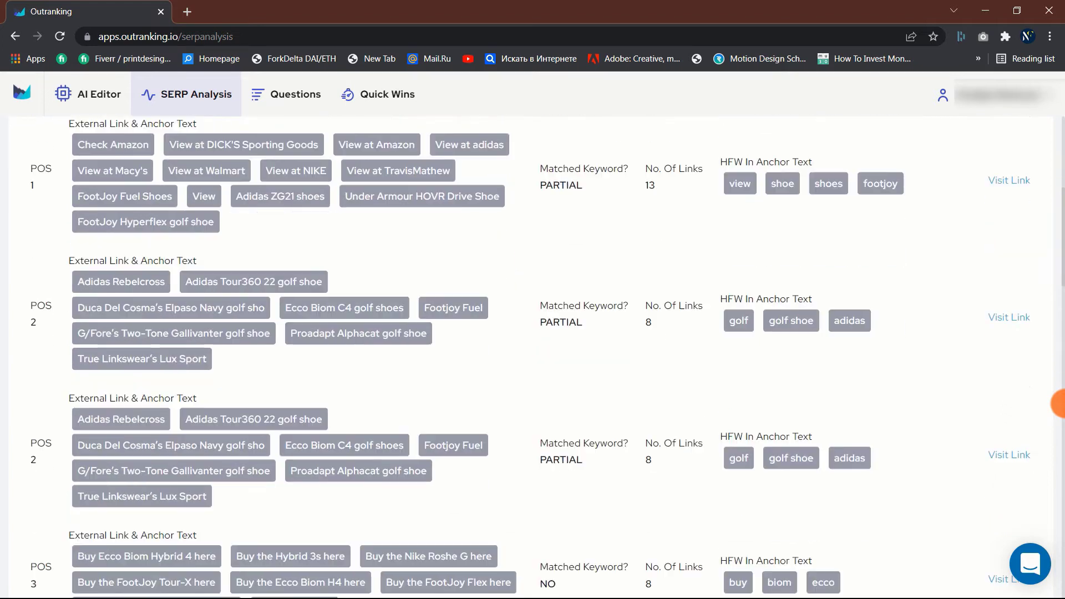
{"action": "scroll", "coordinate": [1057, 404], "scroll_direction": "down", "scroll_amount": 1}
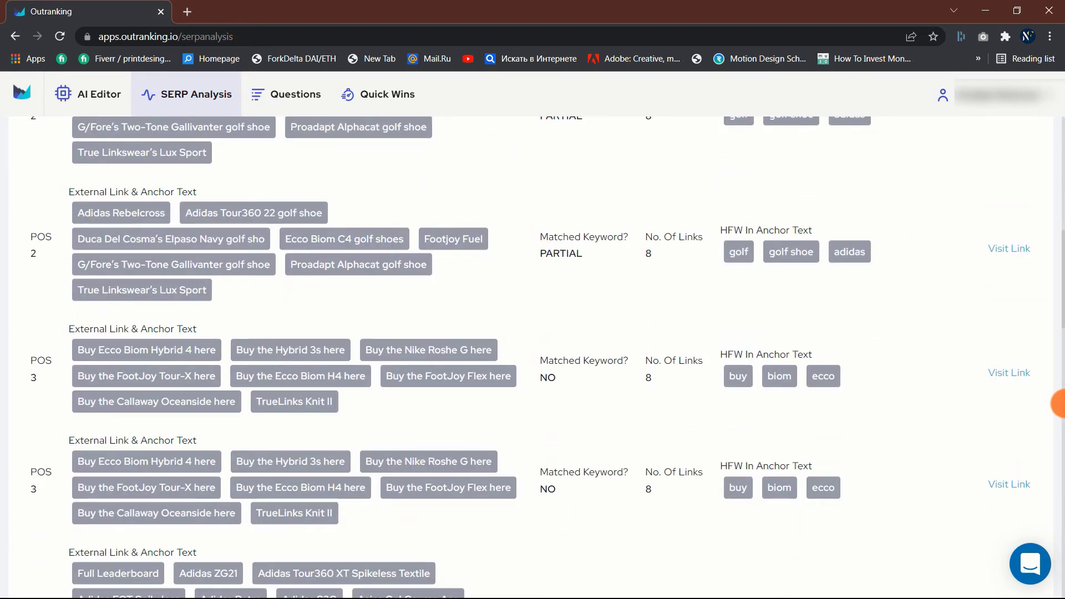
{"action": "scroll", "coordinate": [1056, 404], "scroll_direction": "up", "scroll_amount": 1}
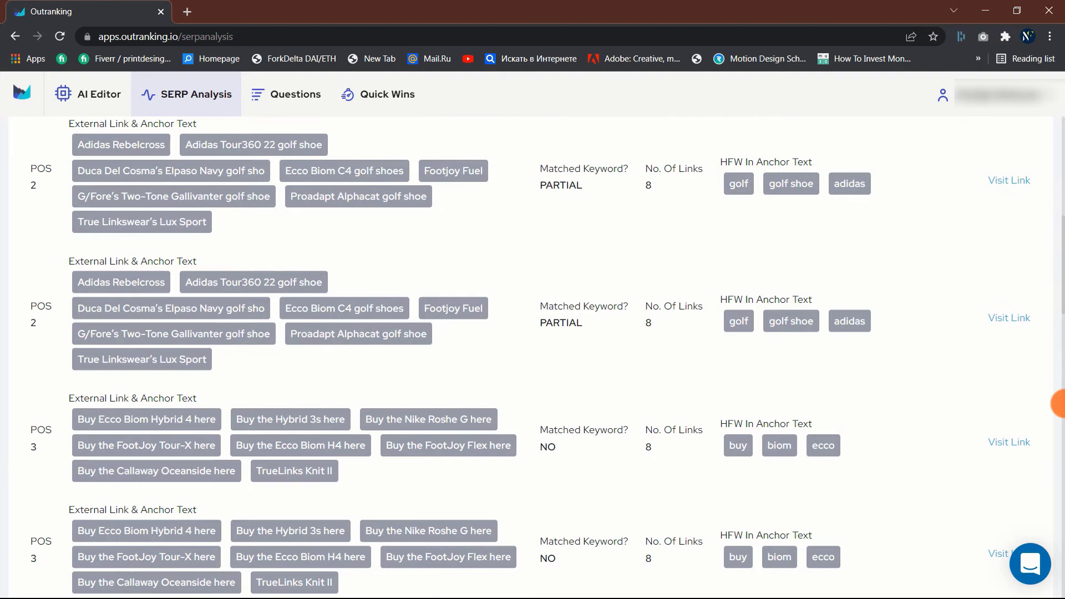
{"action": "scroll", "coordinate": [1057, 404], "scroll_direction": "up", "scroll_amount": 2}
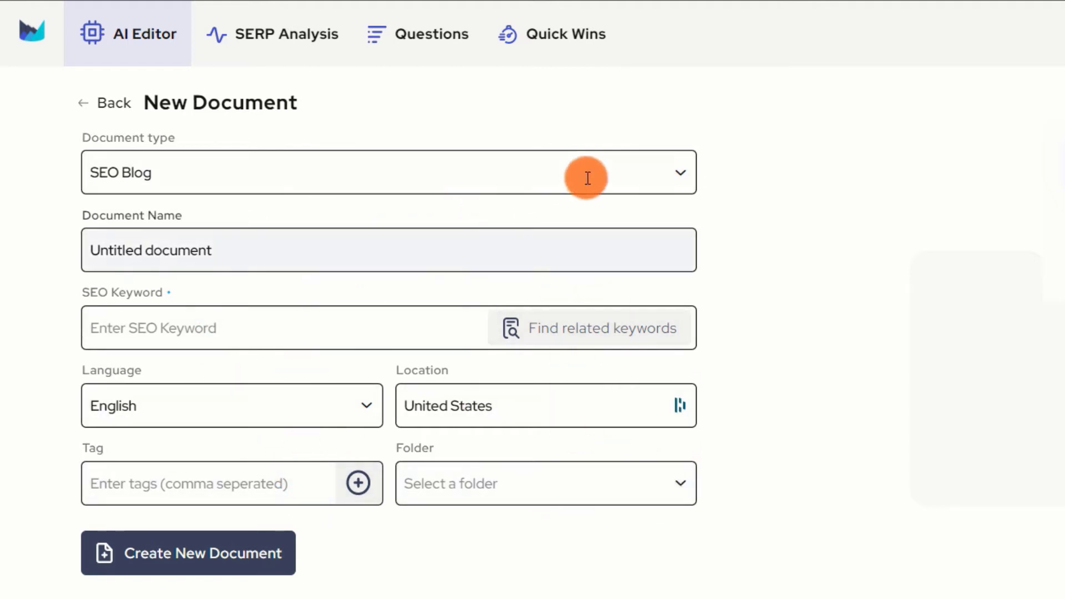
Set the document type to SEO Blog after briefly trying SEO Optimization.
{"action": "left_click", "coordinate": [687, 173]}
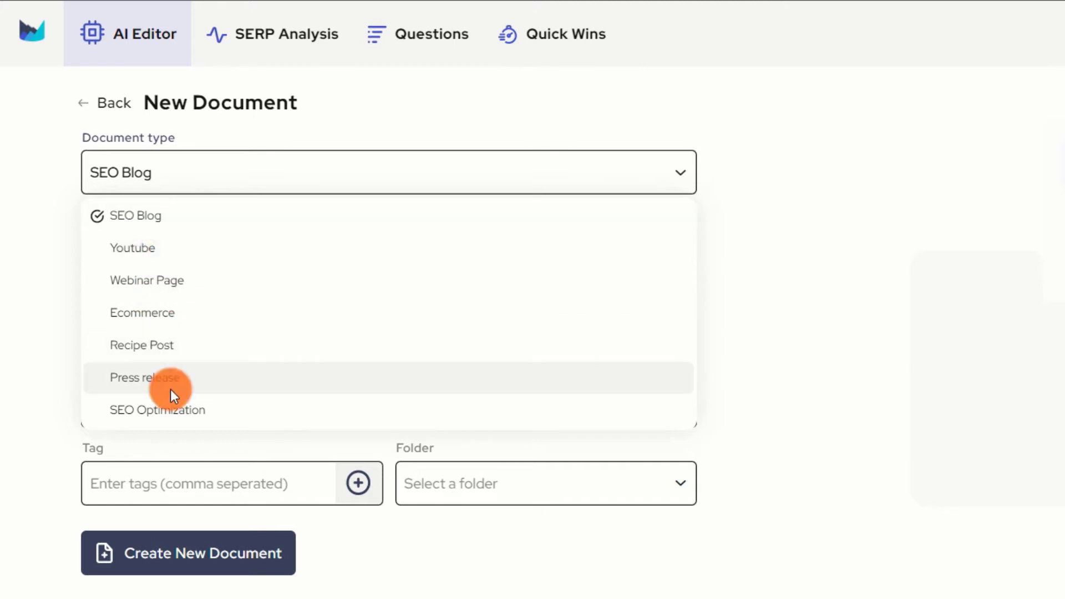
{"action": "left_click", "coordinate": [183, 417]}
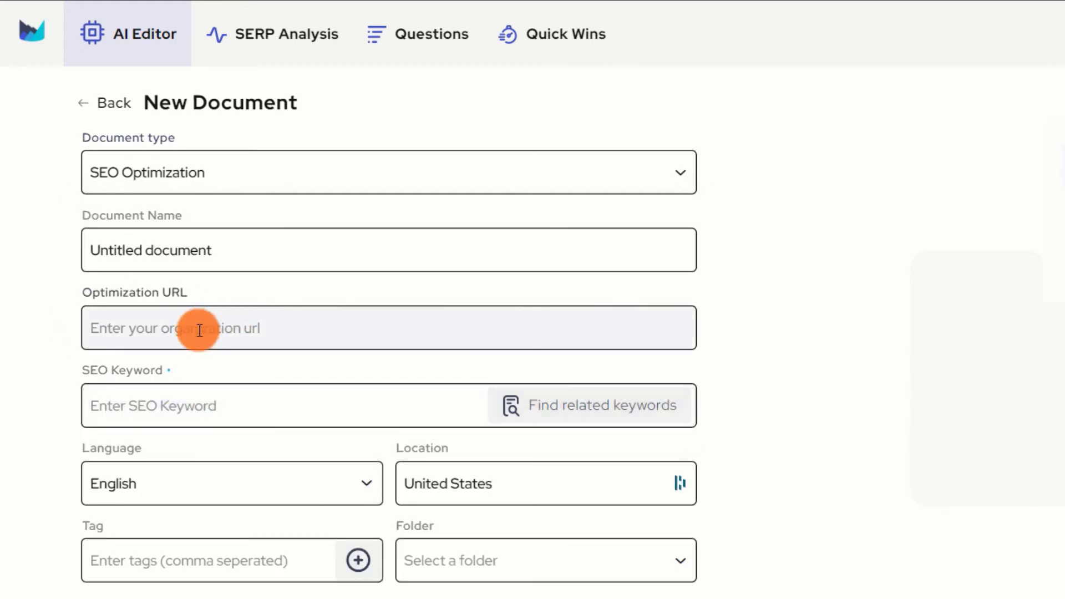
{"action": "left_click", "coordinate": [225, 327]}
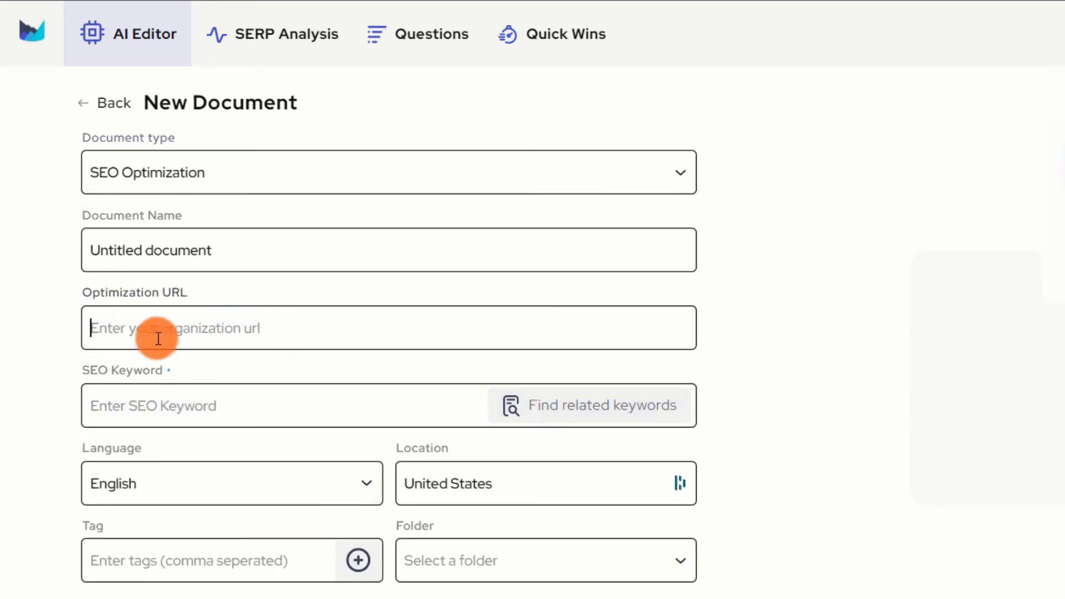
{"action": "left_click", "coordinate": [244, 183]}
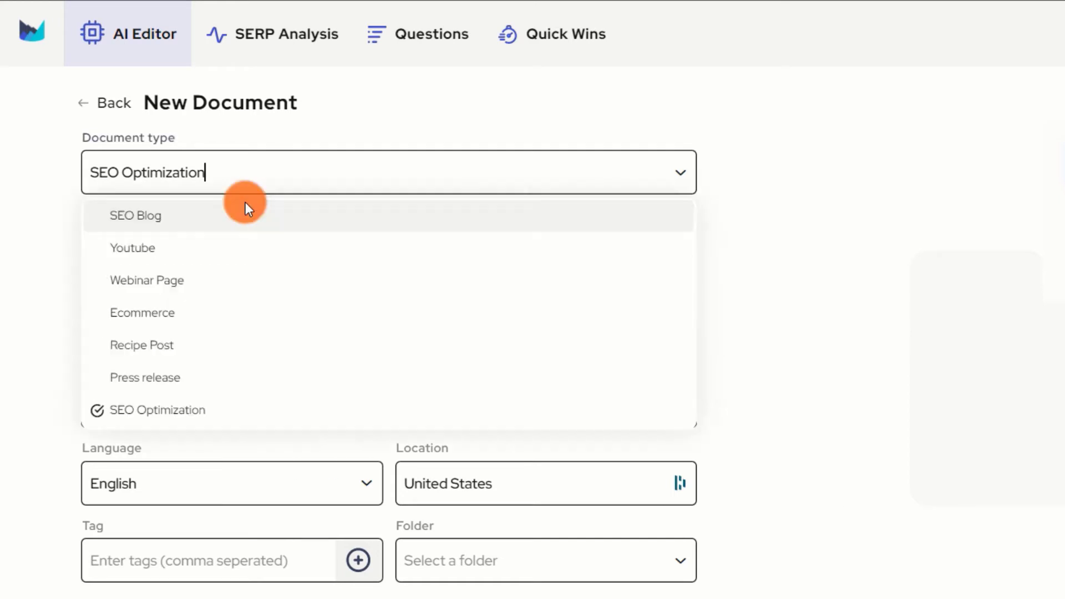
{"action": "left_click", "coordinate": [185, 206]}
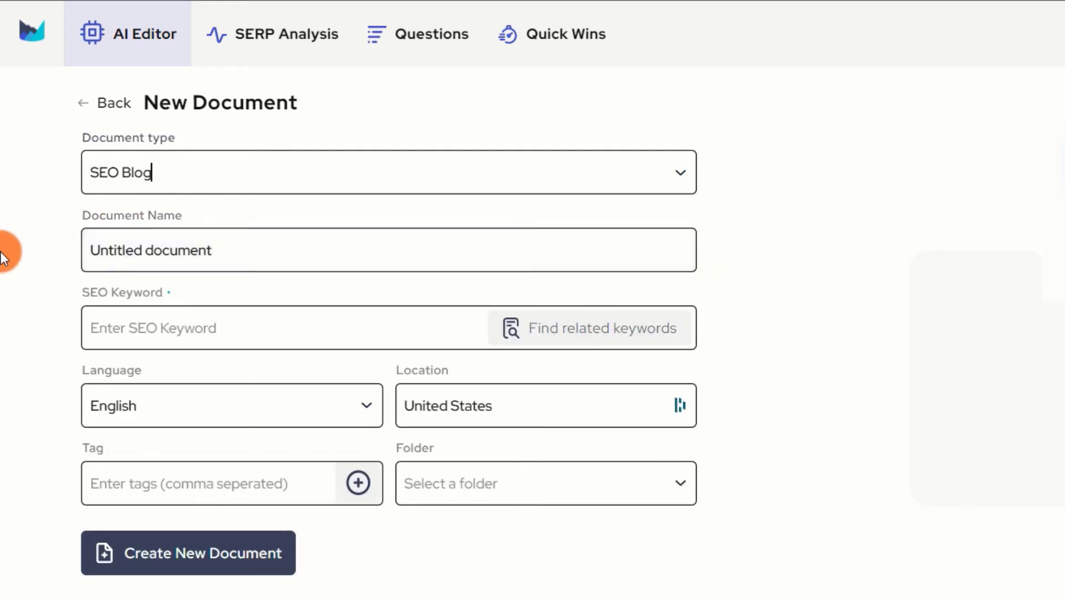
Name it 'golf shoes post', keyword 'best golf shoes', tags golf, shoes, best shoes.
{"action": "left_click_drag", "start_coordinate": [223, 247], "coordinate": [39, 258]}
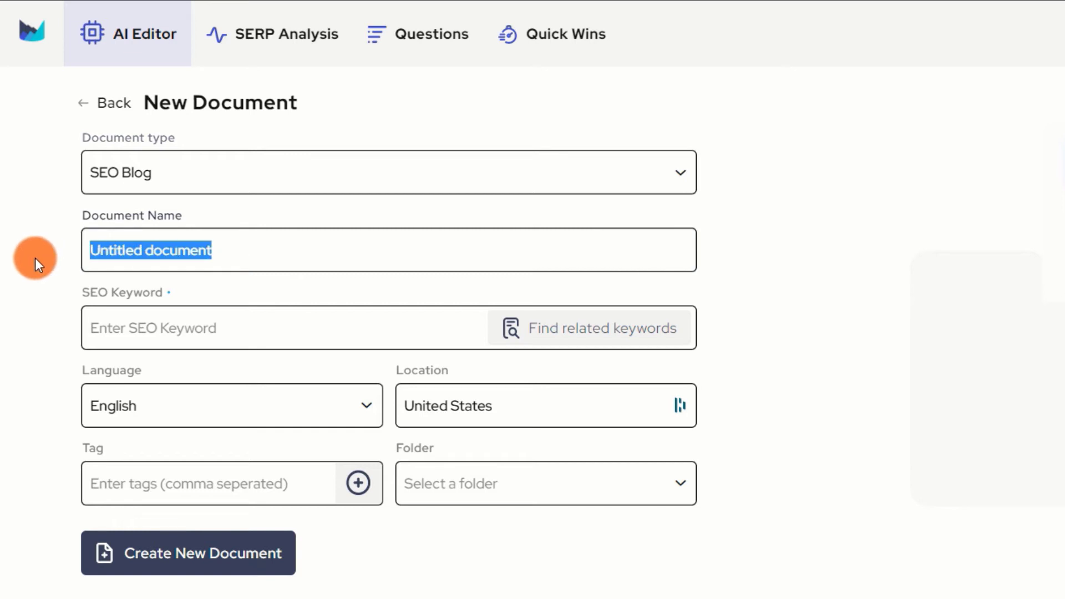
{"action": "type", "text": "g"}
{"action": "key", "text": "BackSpace"}
{"action": "type", "text": "golfshoe"}
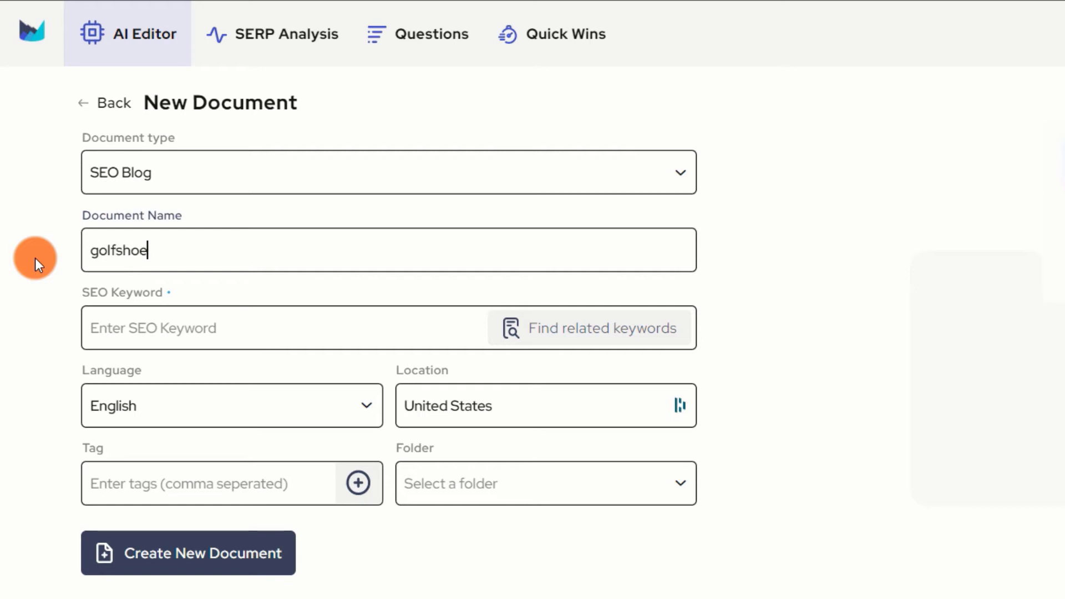
{"action": "type", "text": "s post"}
{"action": "left_click", "coordinate": [173, 328]}
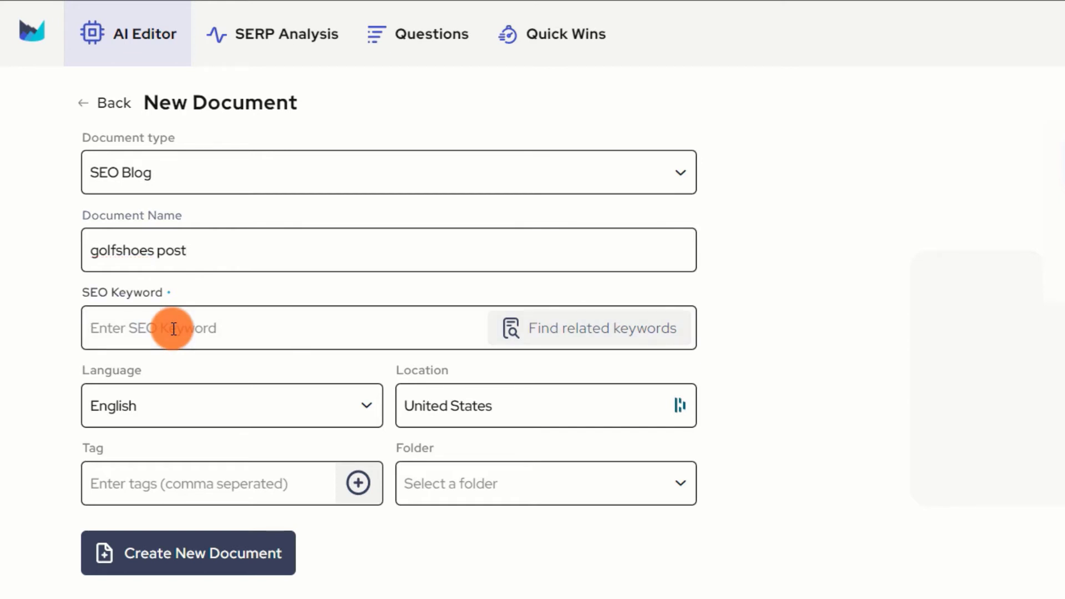
{"action": "type", "text": "best"}
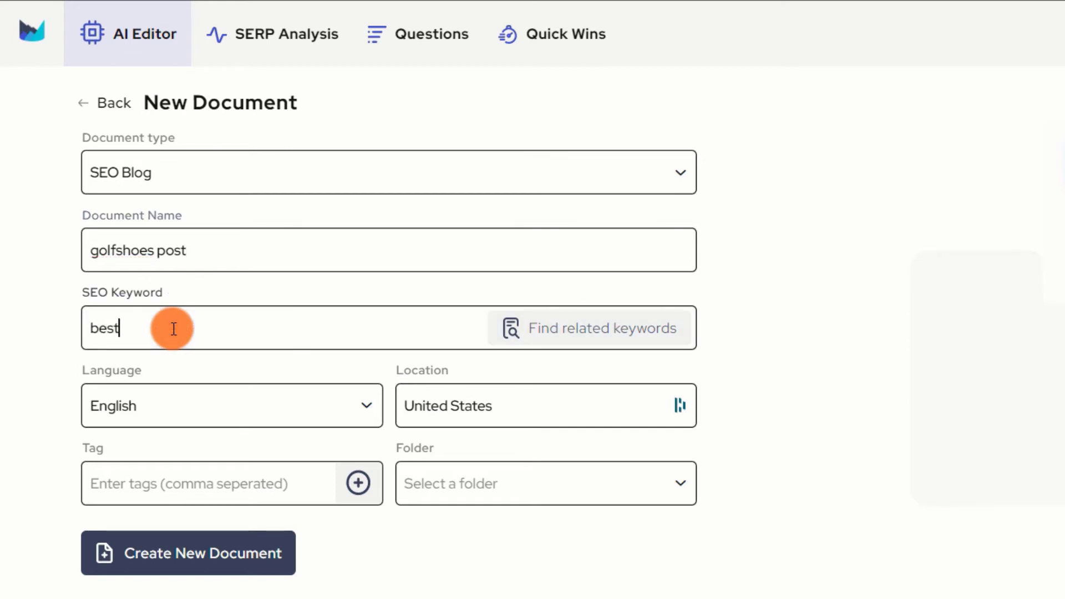
{"action": "type", "text": " golf shoes"}
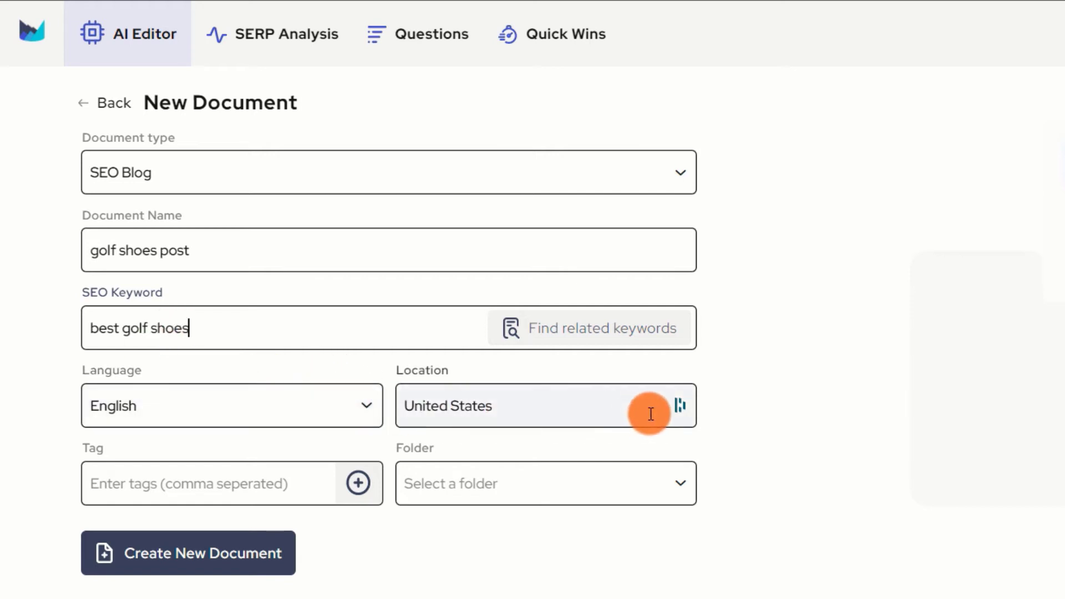
{"action": "left_click", "coordinate": [256, 485]}
{"action": "type", "text": "golf"}
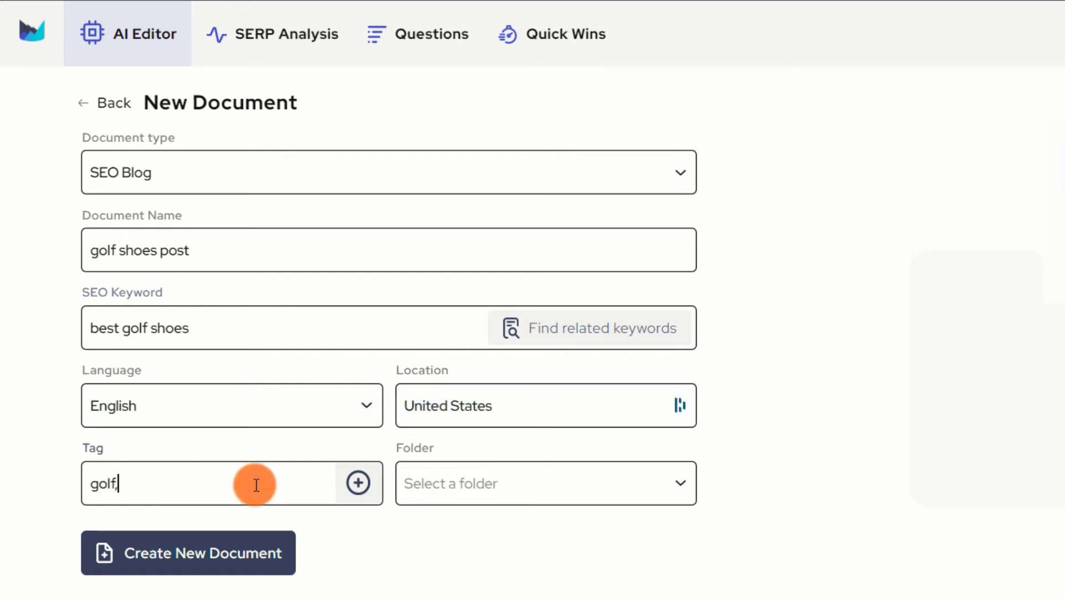
{"action": "type", "text": ",shoes,bes"}
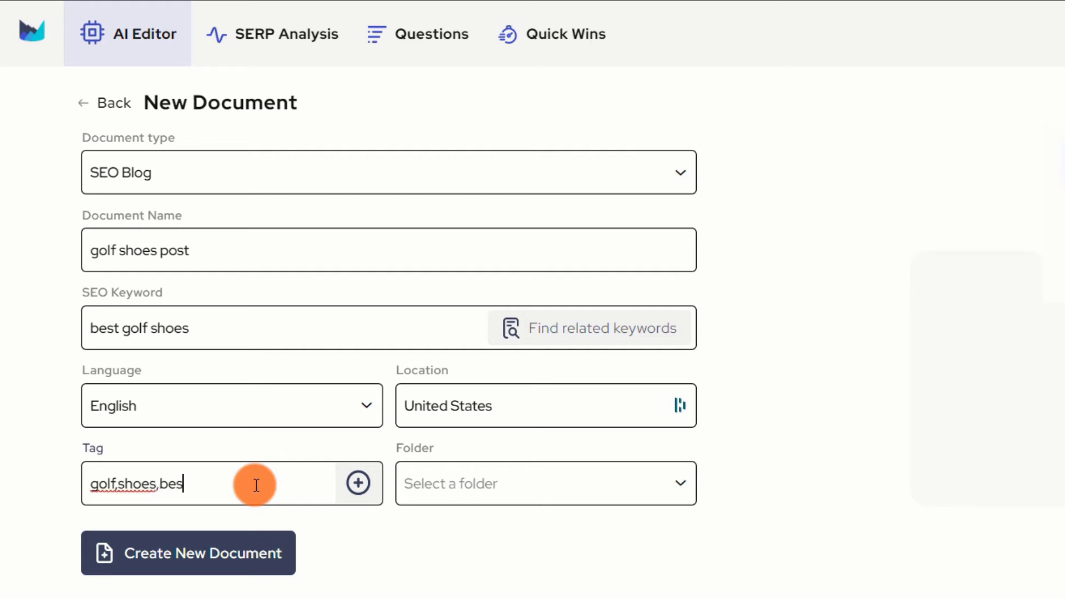
{"action": "type", "text": "t shoes"}
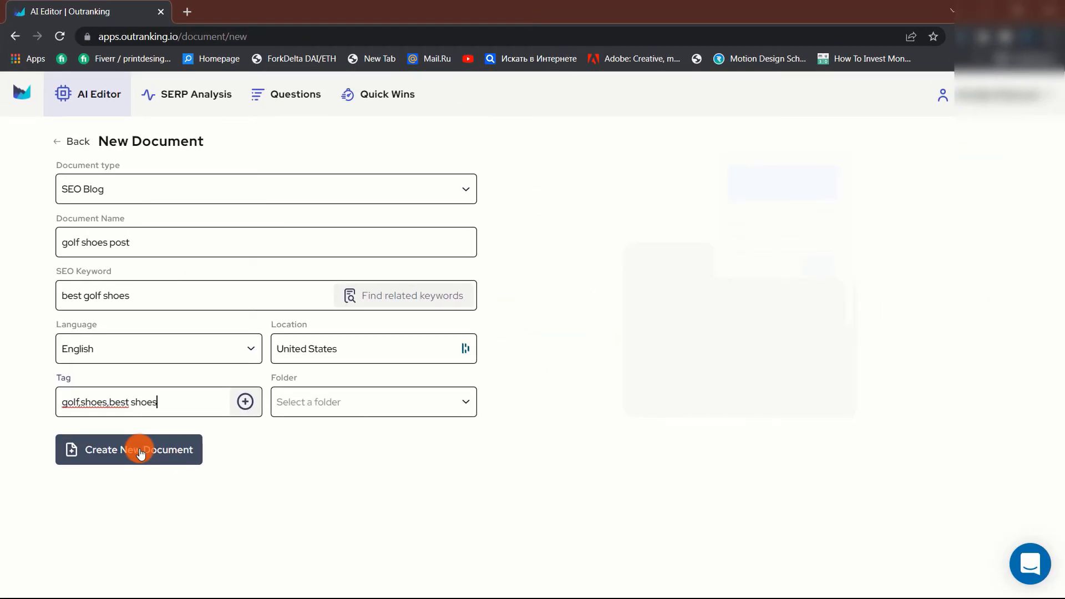
Create the document and generate title ideas for 'best golf shoes'.
{"action": "left_click", "coordinate": [141, 454]}
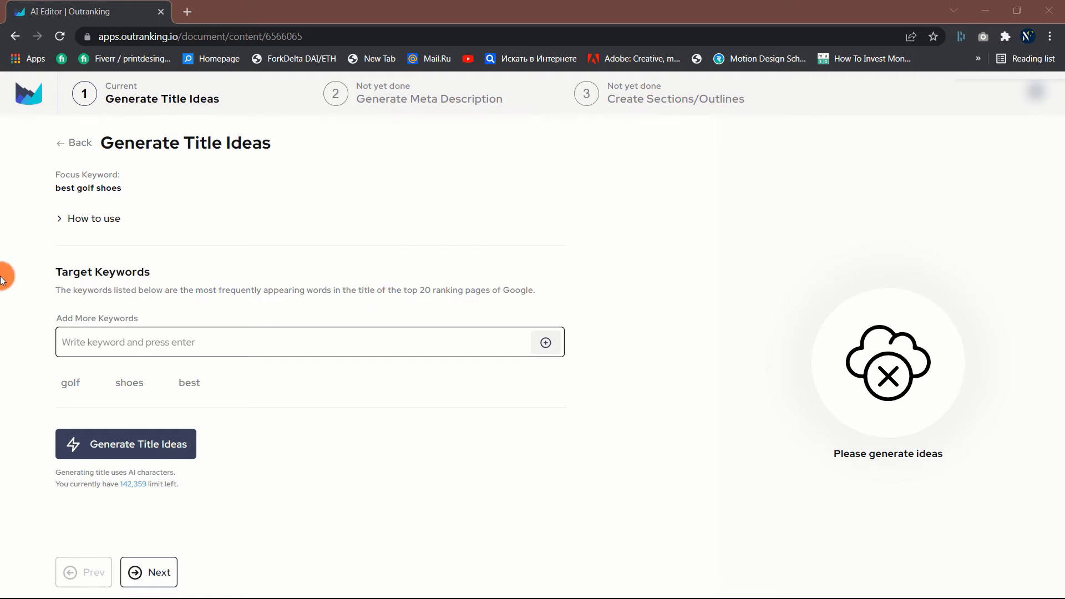
{"action": "left_click", "coordinate": [134, 450]}
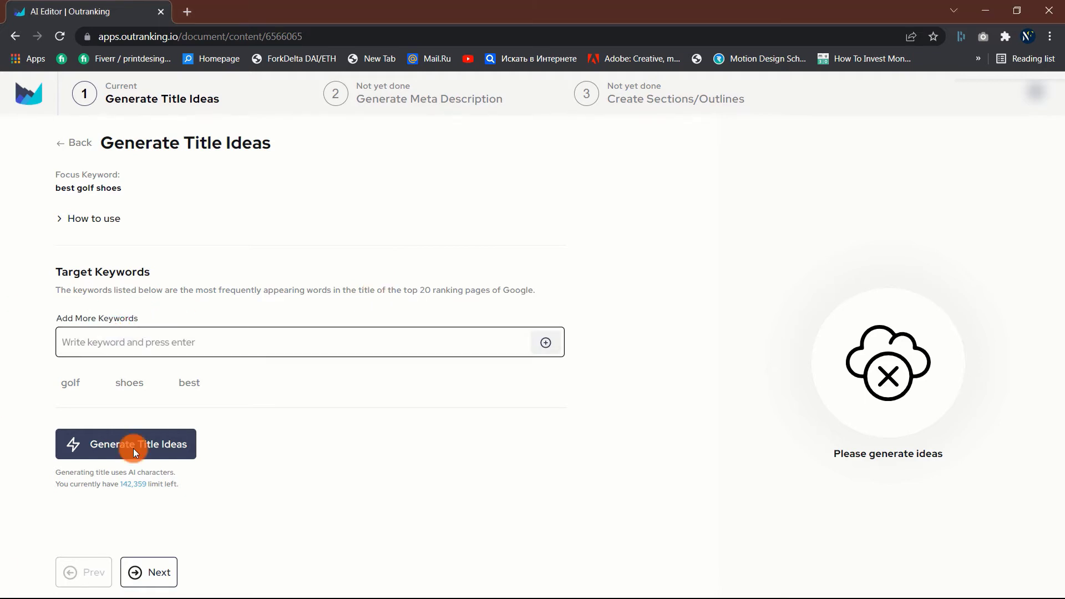
{"action": "left_click", "coordinate": [133, 448]}
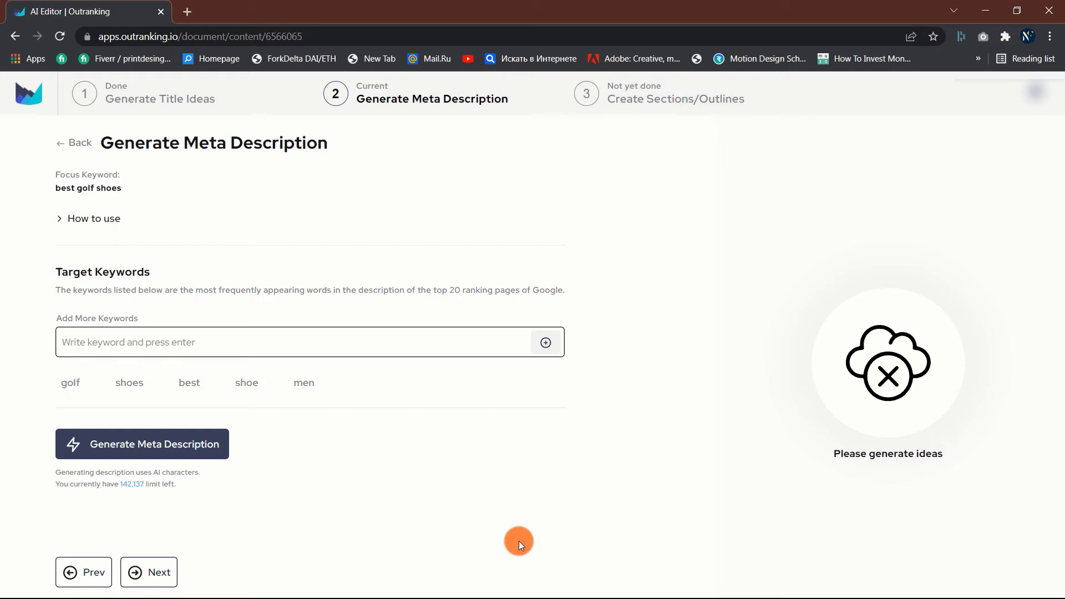
Generate meta description suggestions for best golf shoes, then select and deselect the fourth suggestion.
{"action": "left_click", "coordinate": [194, 445]}
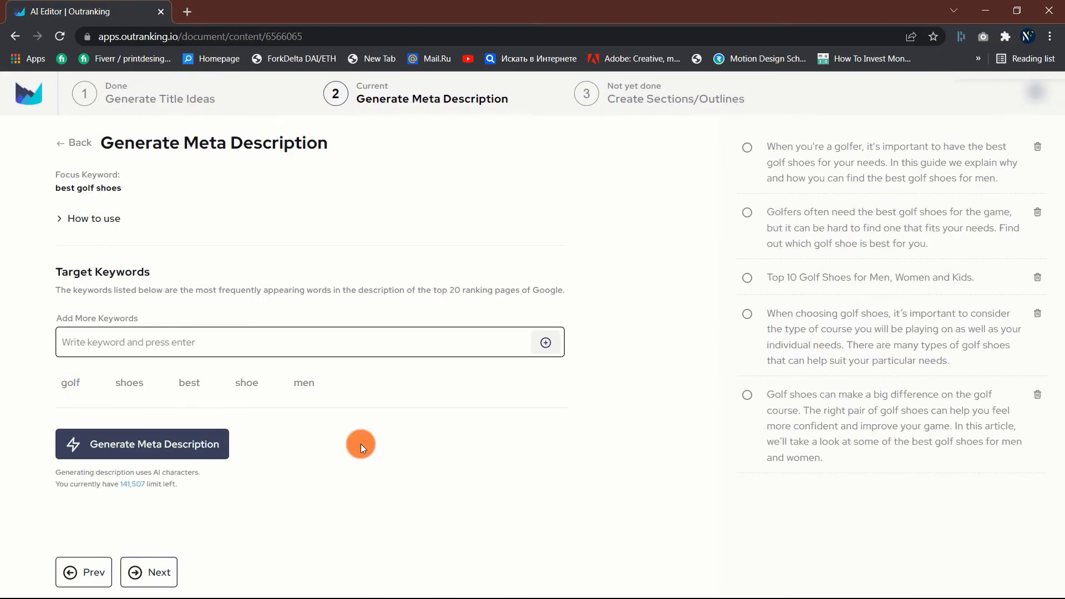
{"action": "left_click", "coordinate": [673, 335]}
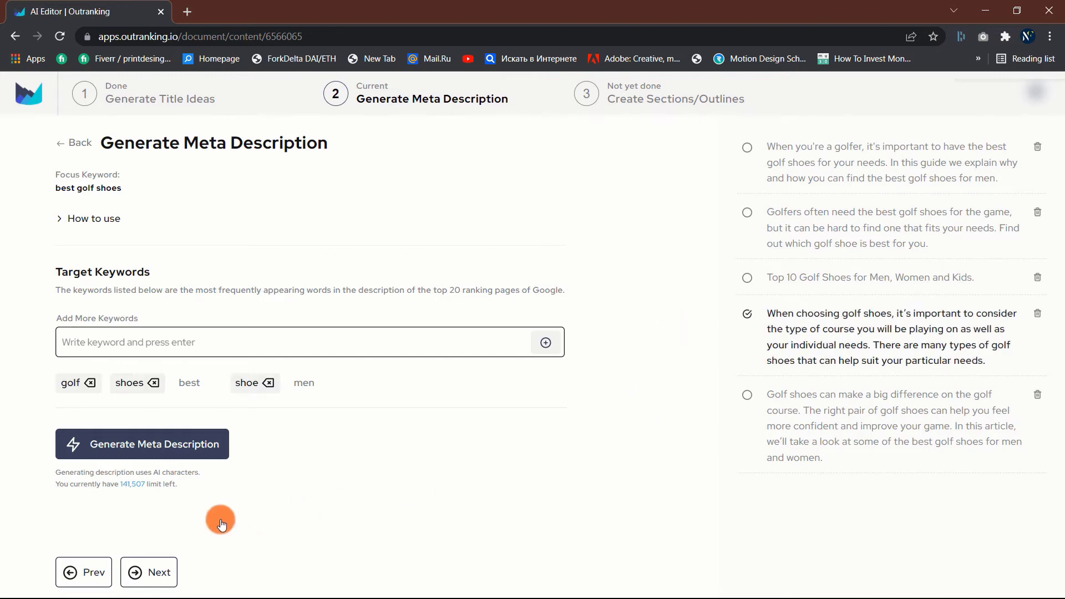
{"action": "left_click", "coordinate": [150, 579]}
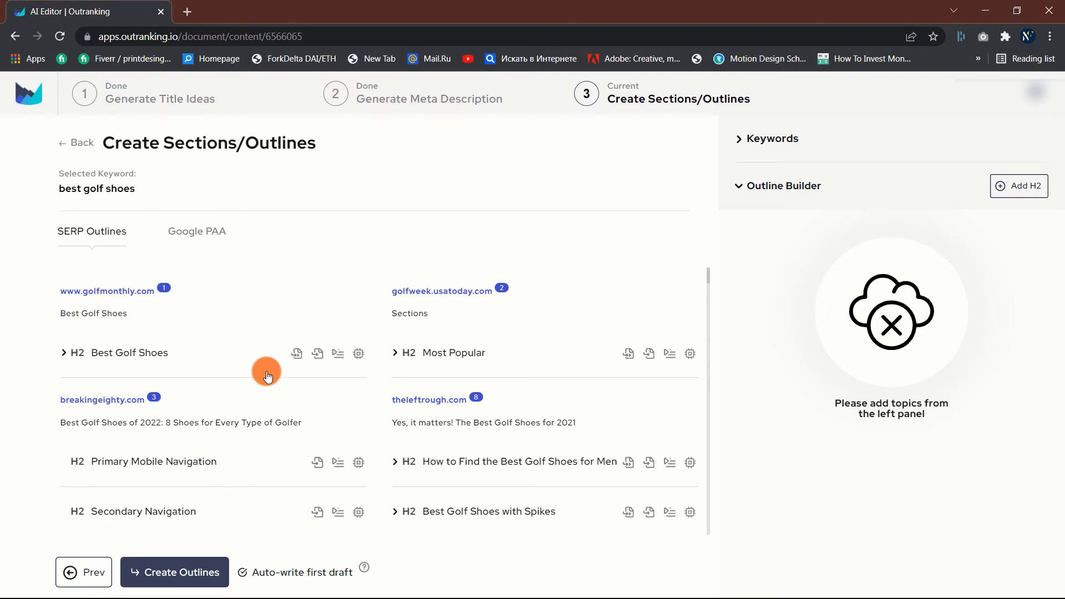
Add What To Look For, Nike Roshe G, True Linkswear Lux Sport hybrid and best spiked golf shoes as H2 outline sections.
{"action": "scroll", "coordinate": [219, 351], "scroll_direction": "down", "scroll_amount": 3}
{"action": "scroll", "coordinate": [220, 351], "scroll_direction": "up", "scroll_amount": 3}
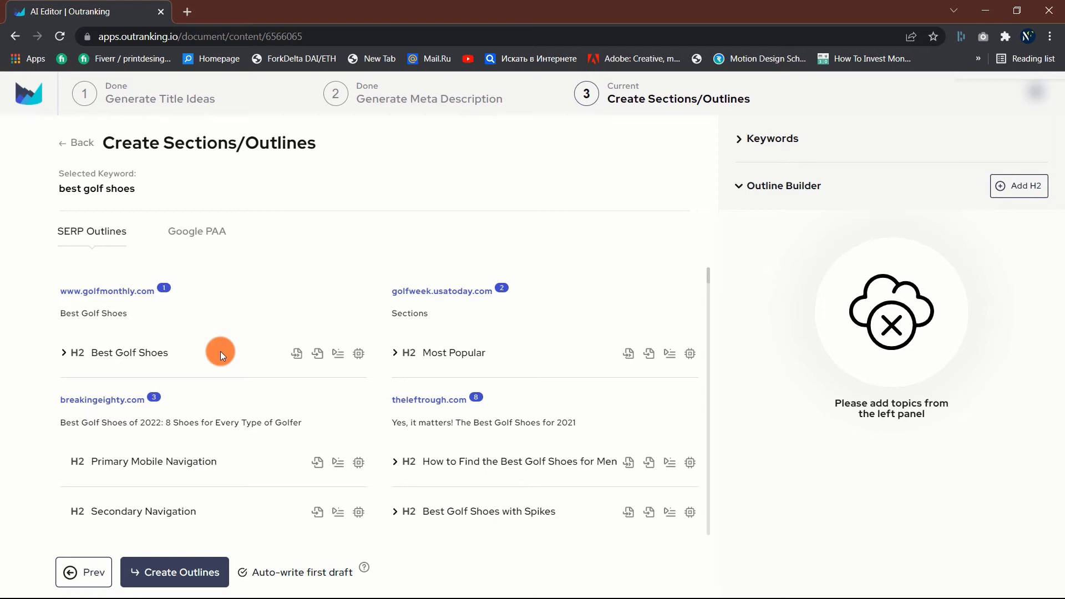
{"action": "scroll", "coordinate": [221, 351], "scroll_direction": "down", "scroll_amount": 3}
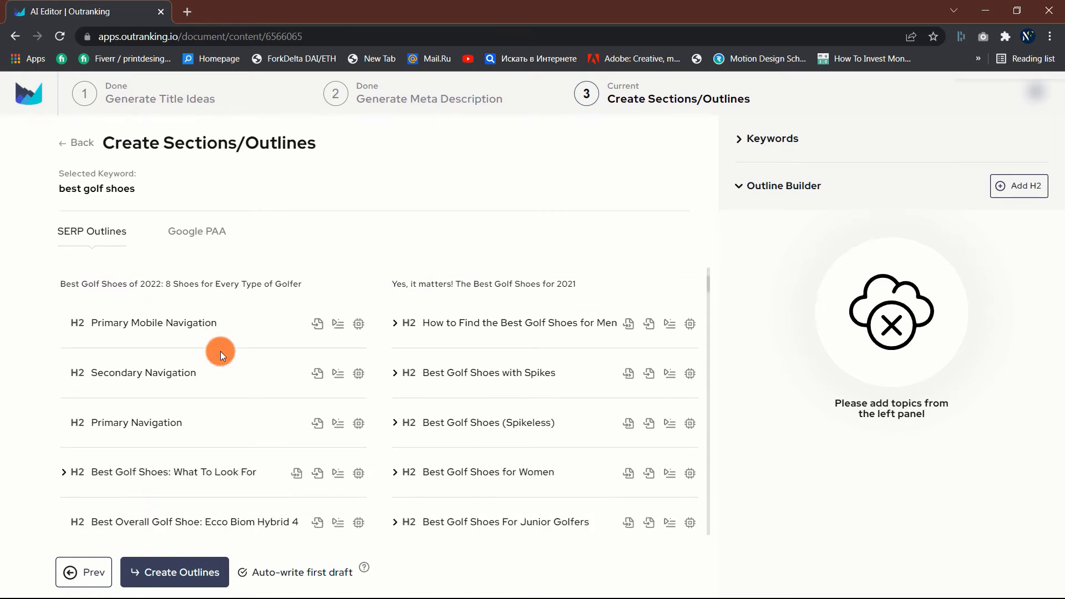
{"action": "scroll", "coordinate": [215, 398], "scroll_direction": "down", "scroll_amount": 4}
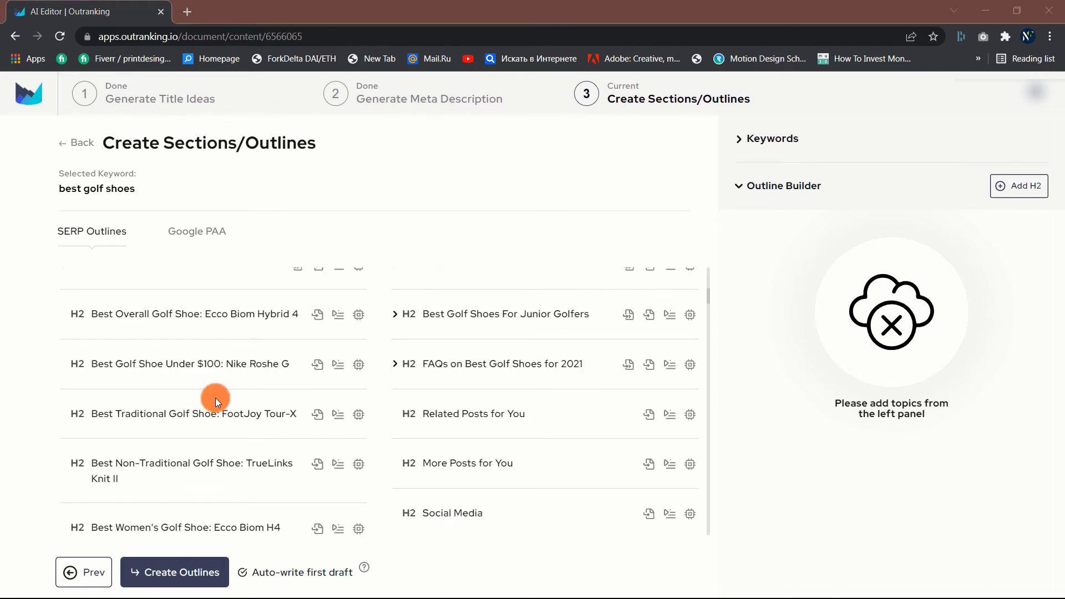
{"action": "scroll", "coordinate": [215, 398], "scroll_direction": "up", "scroll_amount": 3}
{"action": "left_click", "coordinate": [317, 405]}
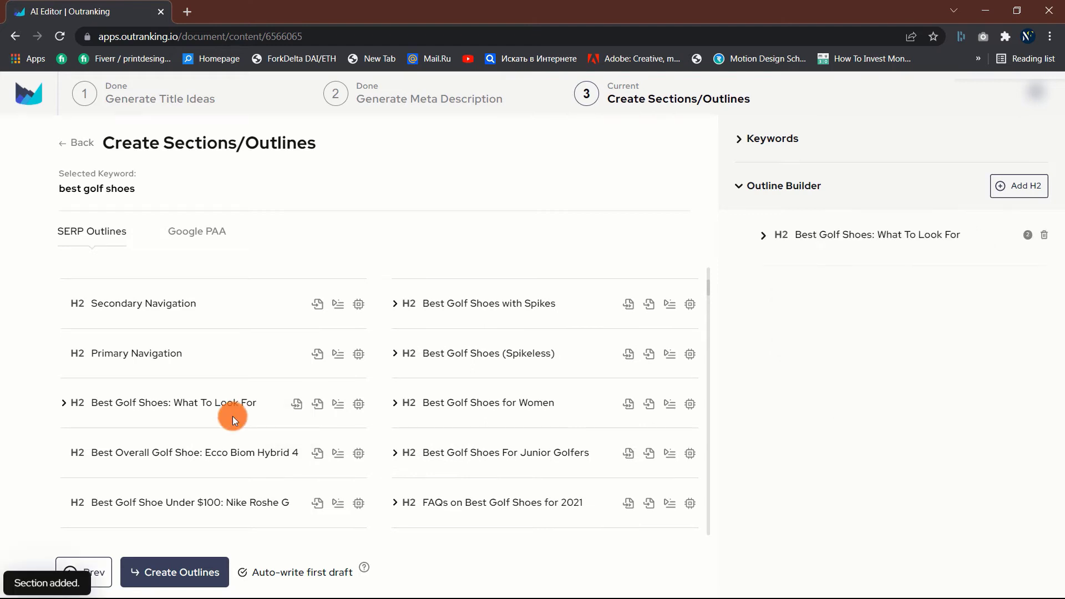
{"action": "scroll", "coordinate": [250, 418], "scroll_direction": "down", "scroll_amount": 1}
{"action": "left_click", "coordinate": [317, 435]}
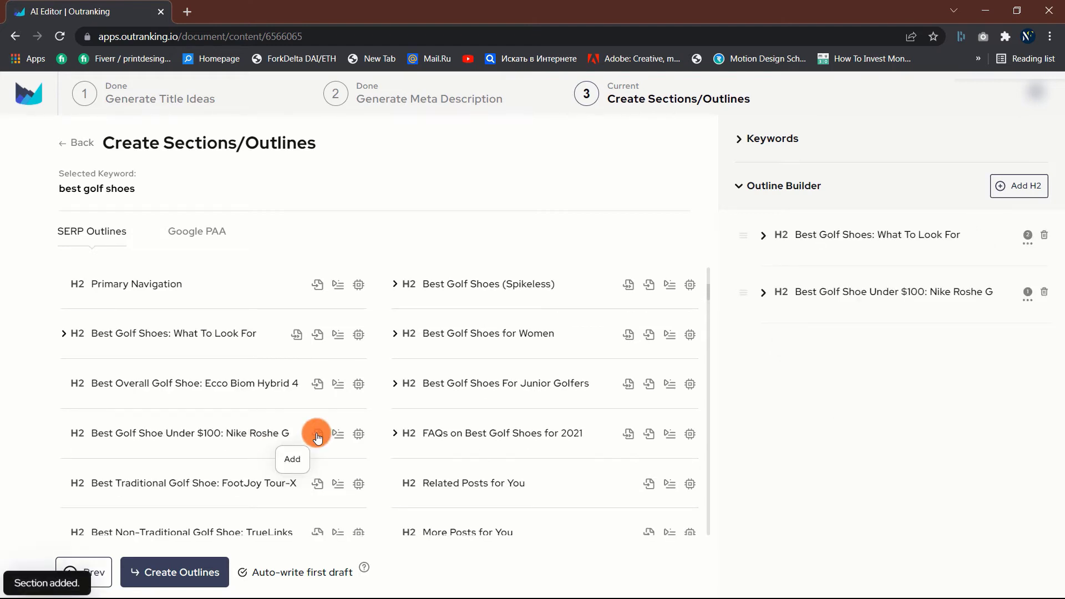
{"action": "scroll", "coordinate": [233, 428], "scroll_direction": "down", "scroll_amount": 3}
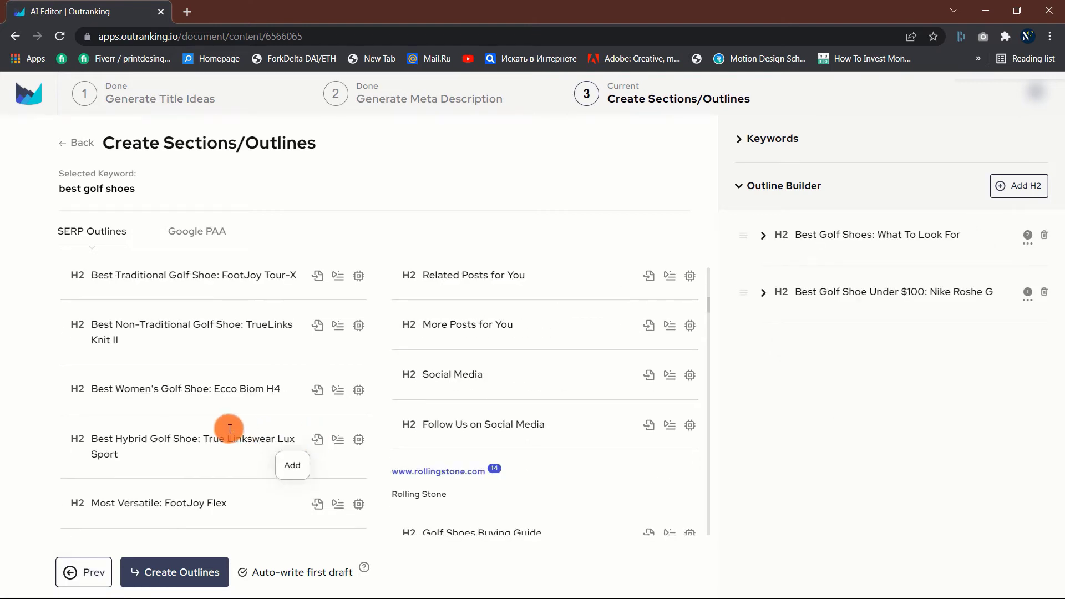
{"action": "left_click", "coordinate": [229, 428]}
{"action": "scroll", "coordinate": [230, 429], "scroll_direction": "down", "scroll_amount": 4}
{"action": "left_click", "coordinate": [264, 392]}
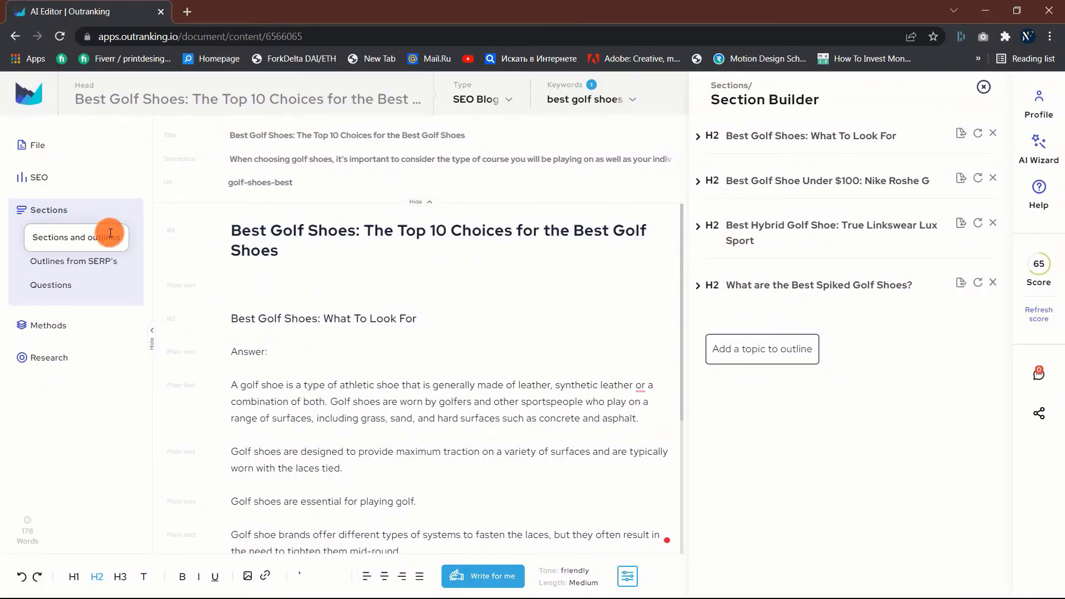
Open the golf shoes draft in the editor with its four H2 sections listed in Section Builder.
{"action": "left_click", "coordinate": [102, 233]}
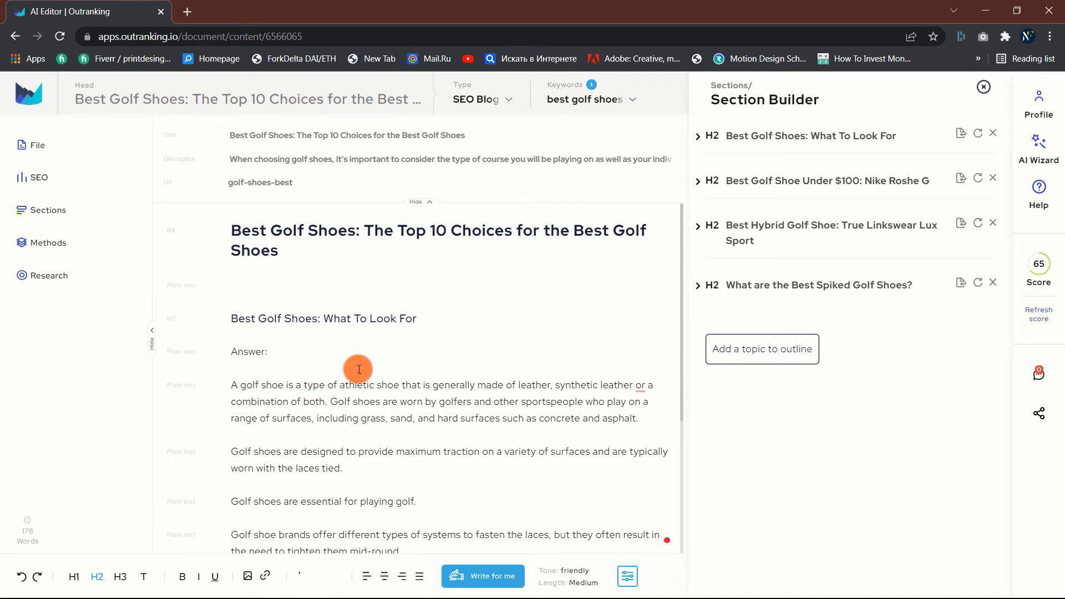
{"action": "mouse_move", "coordinate": [62, 398]}
{"action": "left_click", "coordinate": [22, 181]}
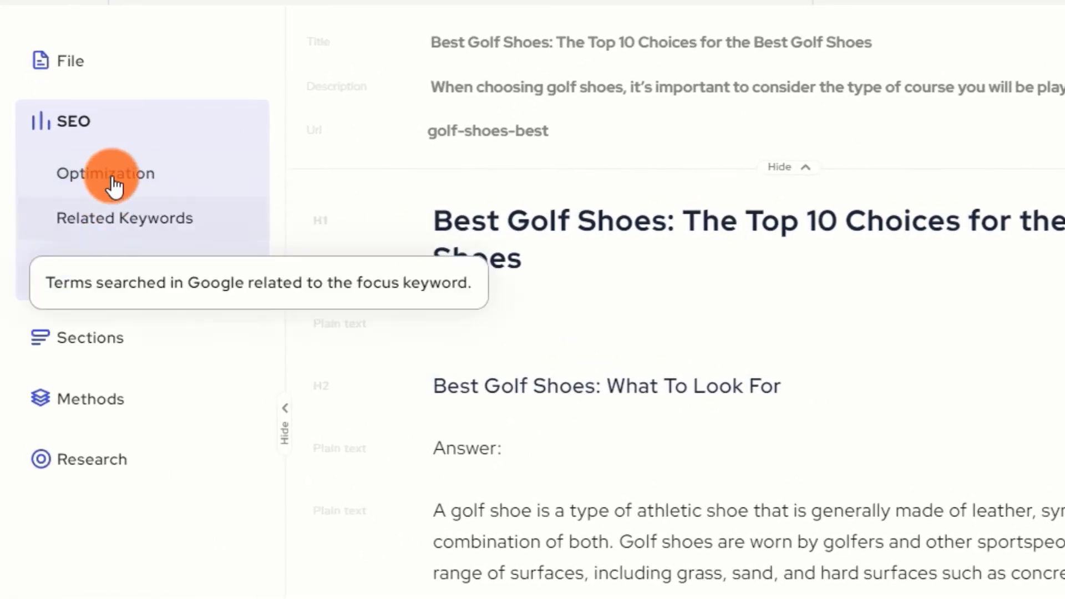
{"action": "left_click", "coordinate": [118, 176]}
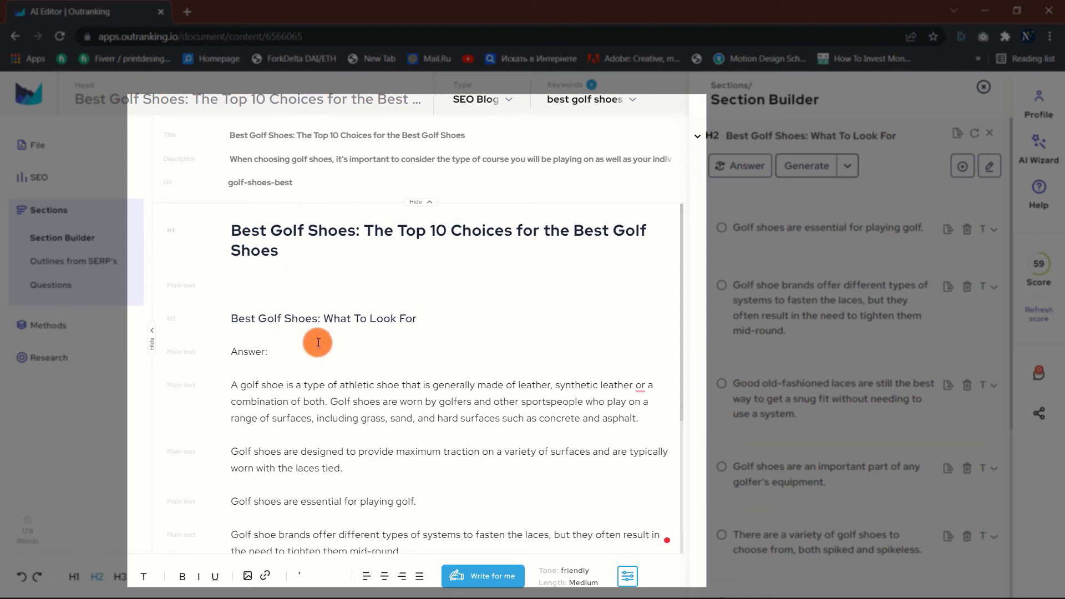
{"action": "scroll", "coordinate": [319, 342], "scroll_direction": "down", "scroll_amount": 2}
{"action": "scroll", "coordinate": [320, 341], "scroll_direction": "down", "scroll_amount": 3}
{"action": "scroll", "coordinate": [320, 342], "scroll_direction": "up", "scroll_amount": 5}
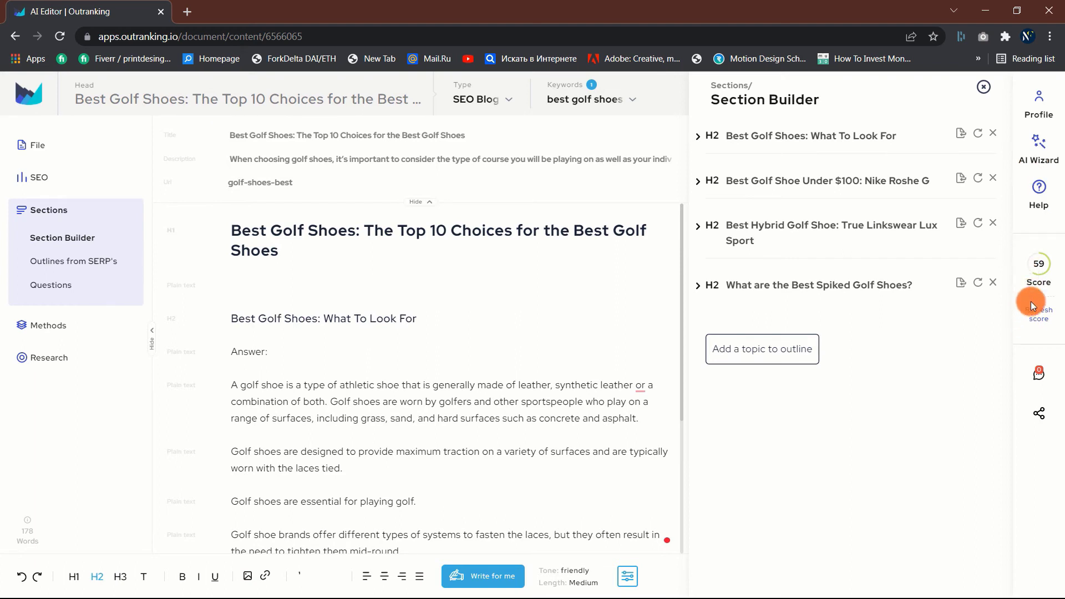
{"action": "left_click", "coordinate": [1040, 263]}
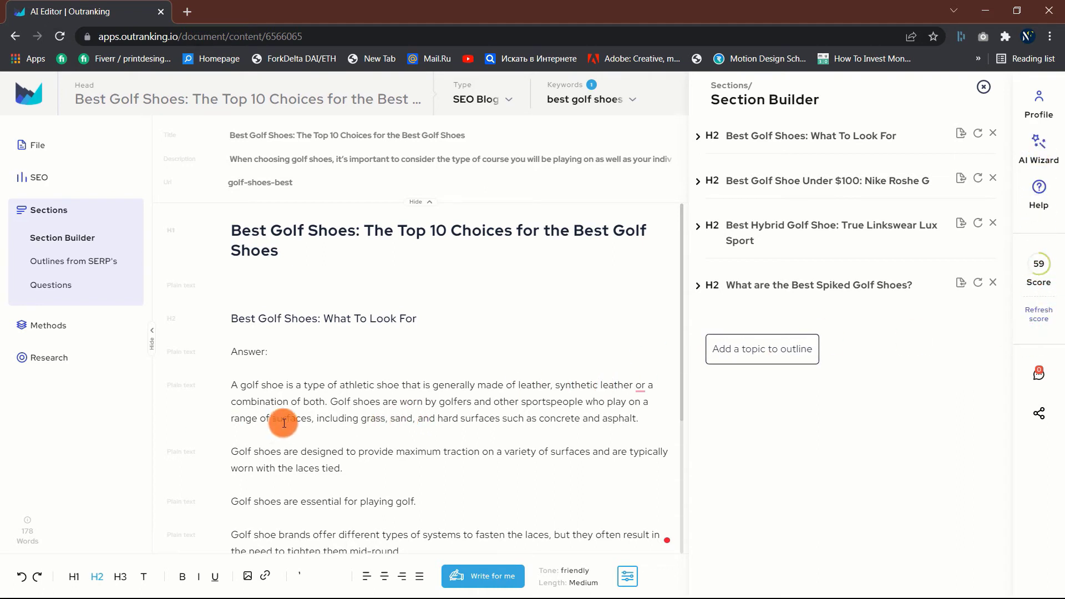
{"action": "scroll", "coordinate": [355, 406], "scroll_direction": "down", "scroll_amount": 4}
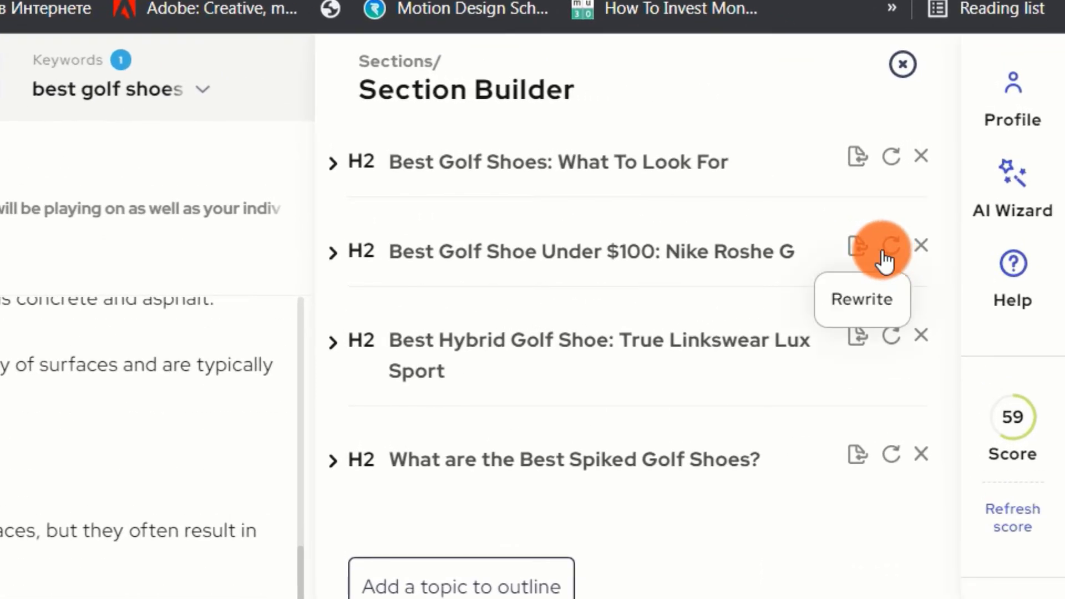
Insert the Nike Roshe G heading into the draft and move AI output length from High back to Medium.
{"action": "left_click", "coordinate": [861, 249]}
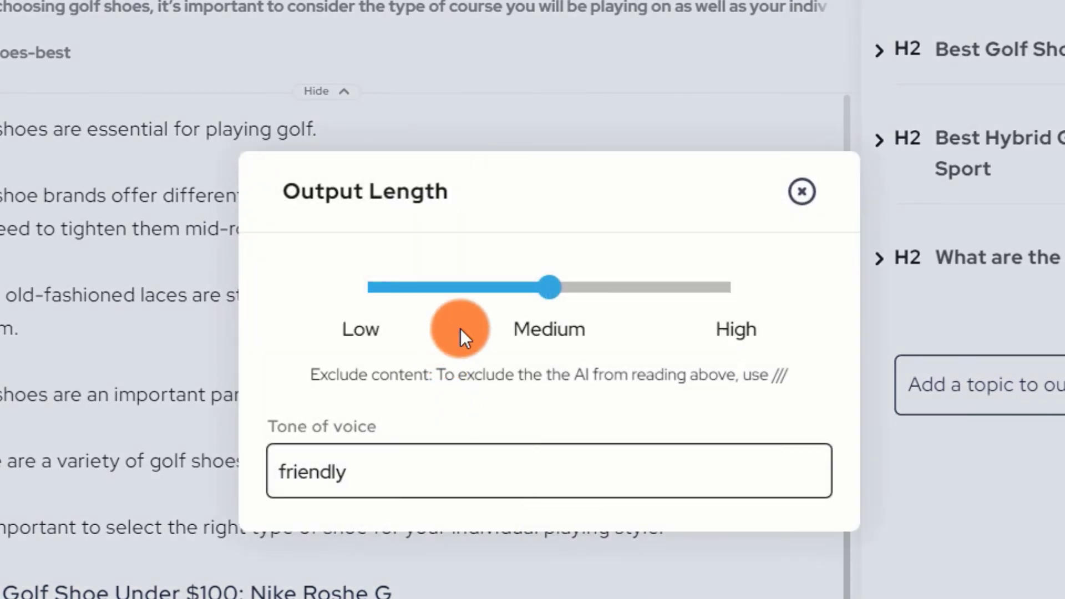
{"action": "left_click", "coordinate": [392, 470]}
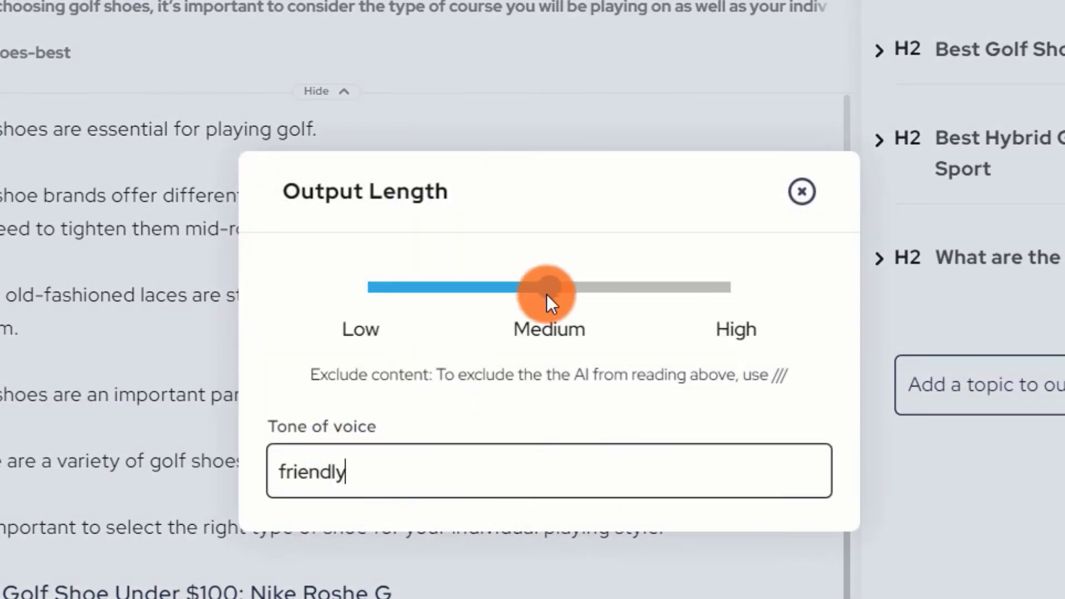
{"action": "left_click", "coordinate": [706, 288]}
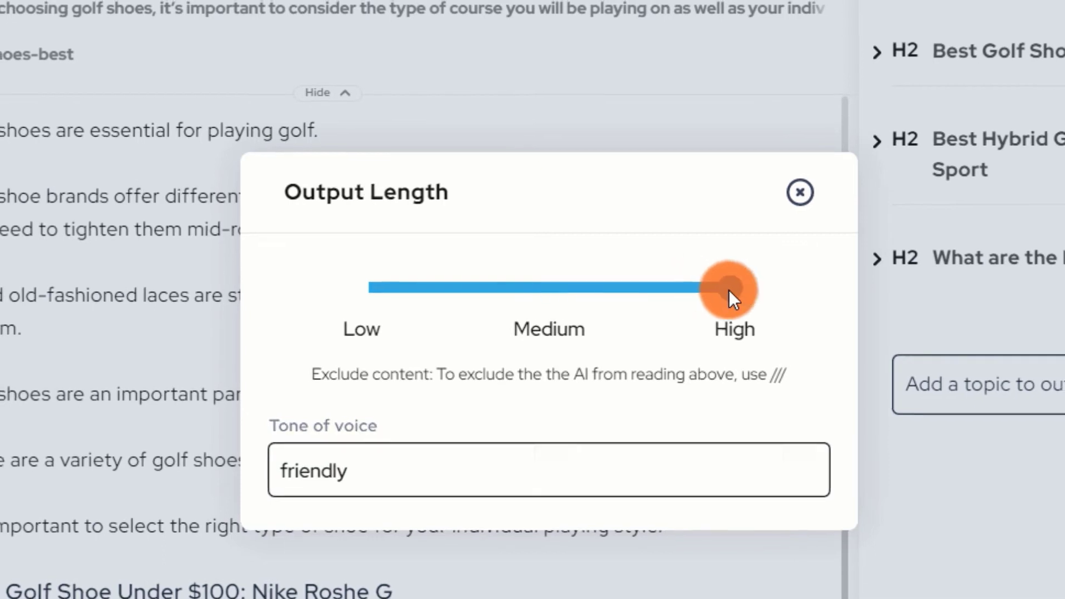
{"action": "left_click_drag", "start_coordinate": [727, 291], "coordinate": [558, 297]}
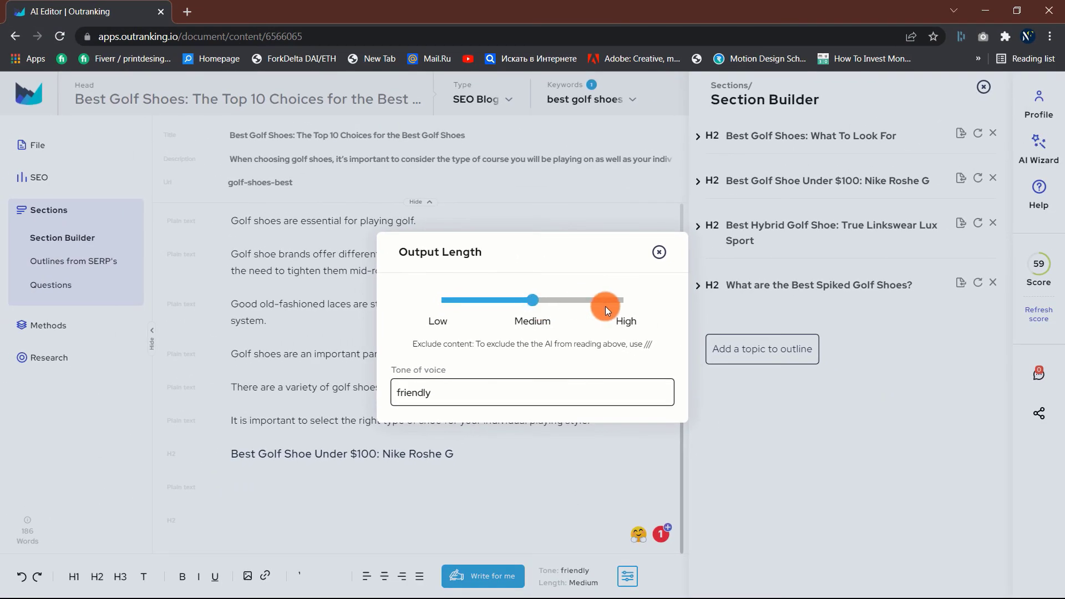
Set AI output length to High and have AI write the Nike Roshe G and True Linkswear Lux Sport sections.
{"action": "left_click", "coordinate": [621, 302]}
{"action": "left_click", "coordinate": [506, 527]}
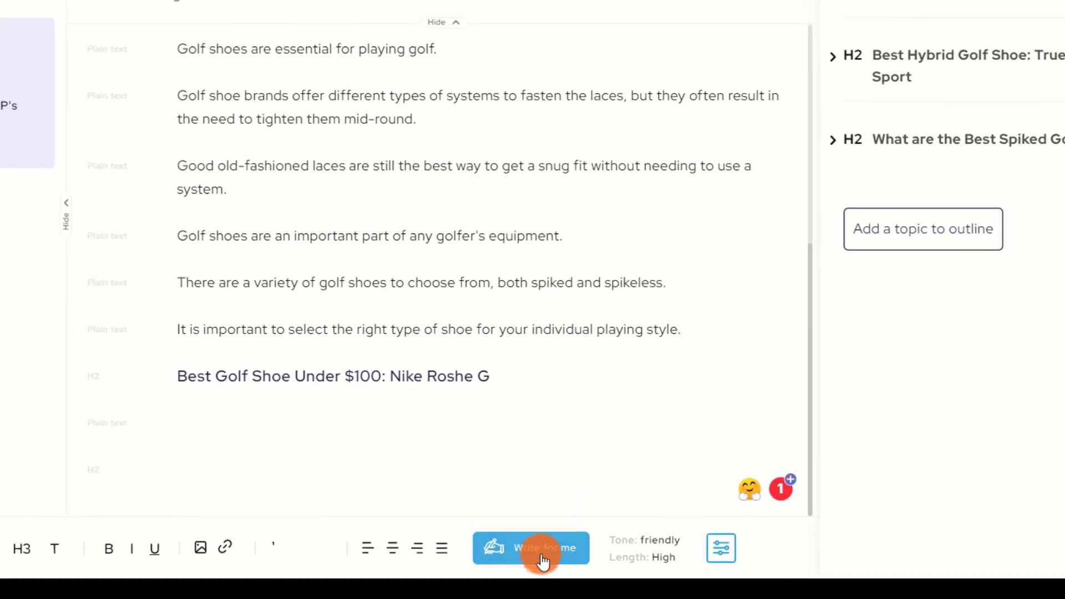
{"action": "left_click", "coordinate": [543, 561]}
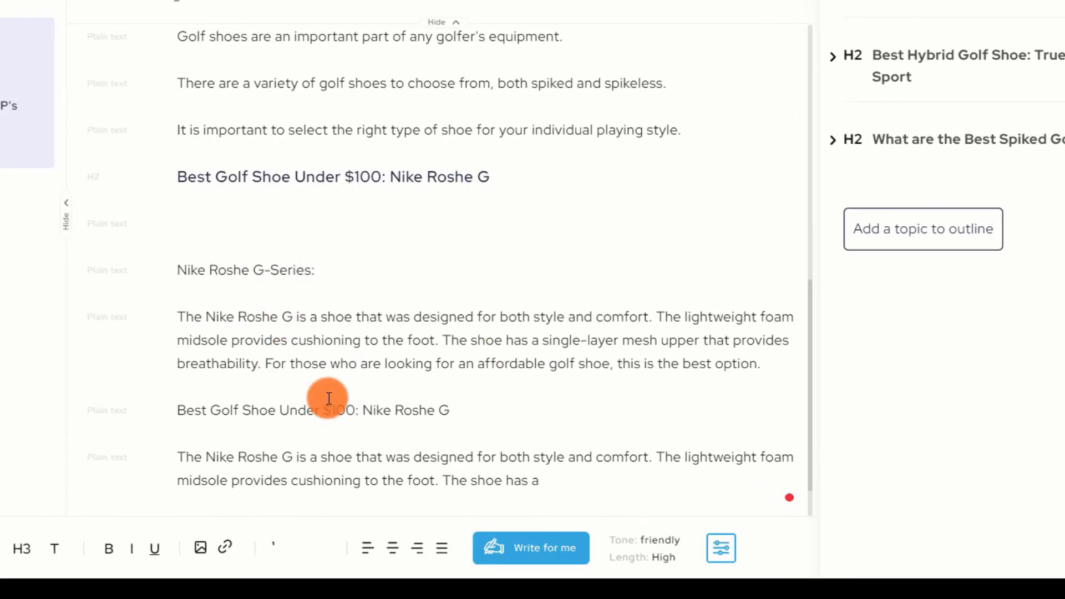
{"action": "left_click", "coordinate": [535, 550]}
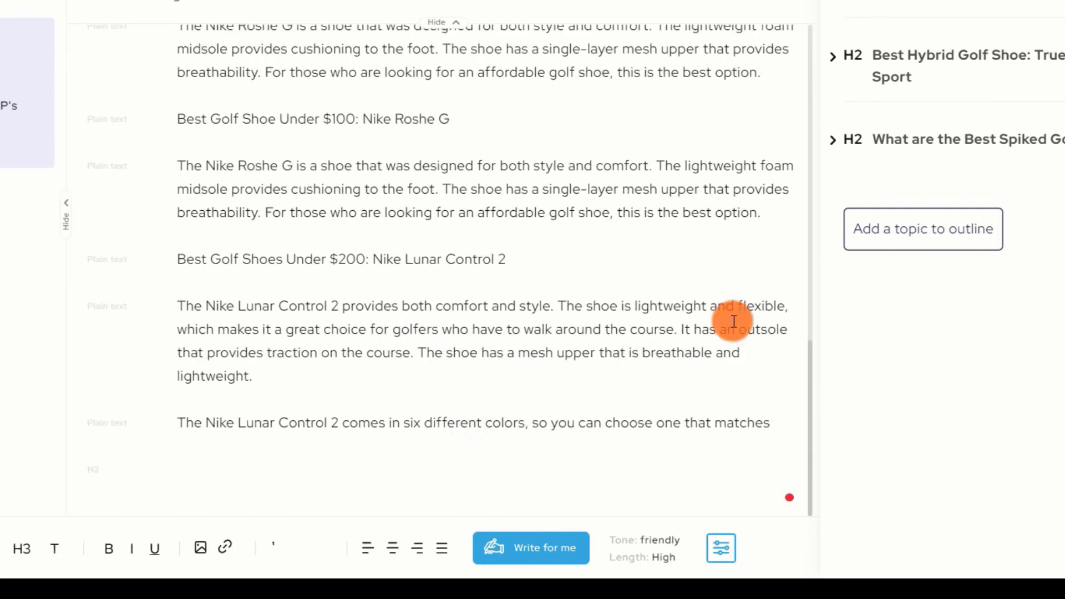
{"action": "left_click", "coordinate": [528, 548]}
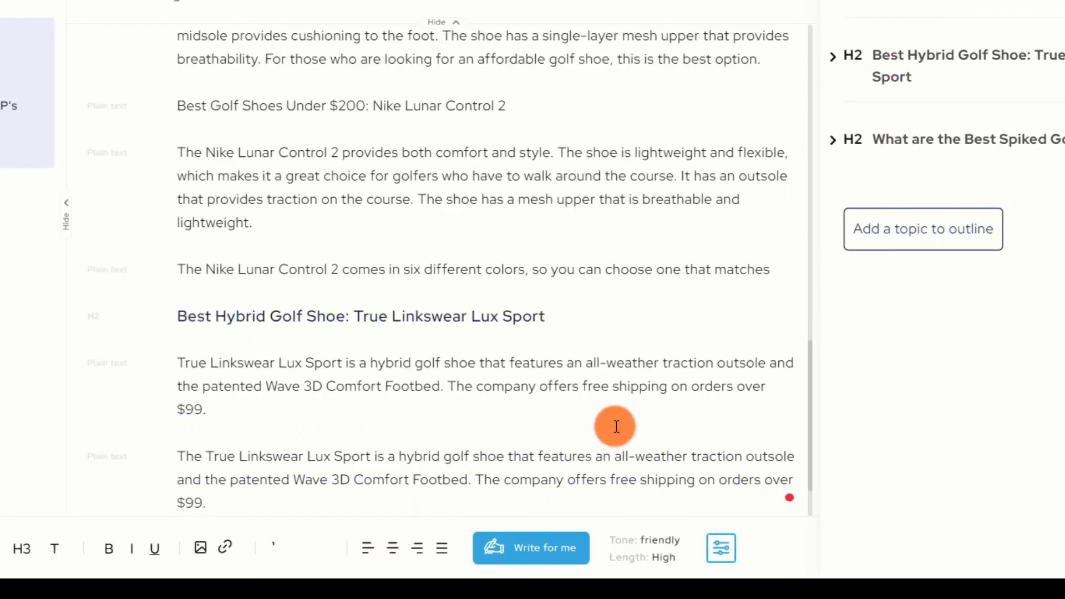
{"action": "left_click", "coordinate": [62, 208]}
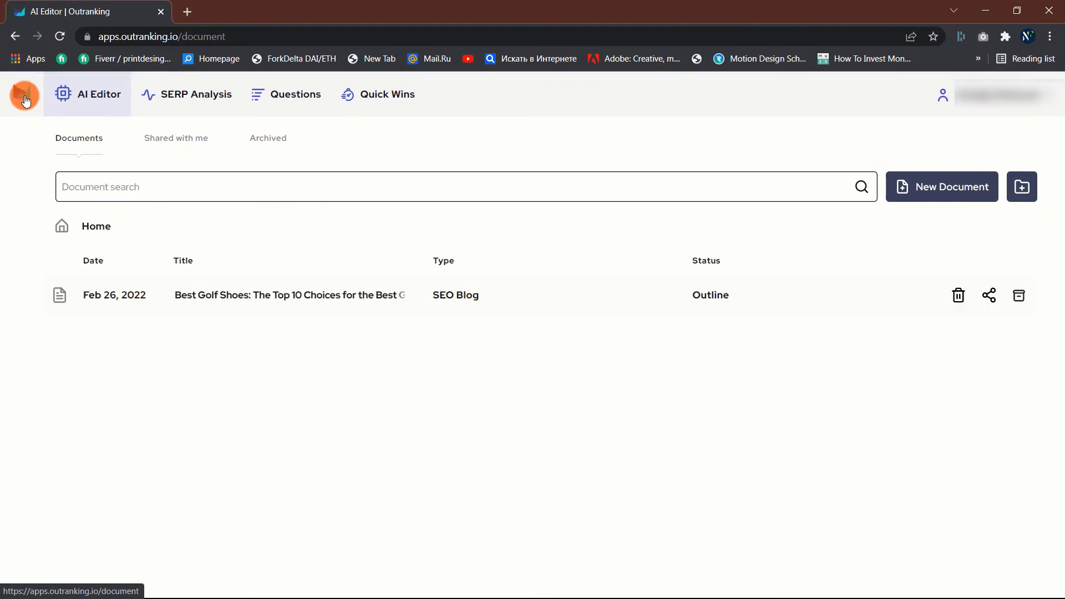
Search Questions for 'best golf shoes' and scroll through the 64 results.
{"action": "left_click", "coordinate": [300, 100]}
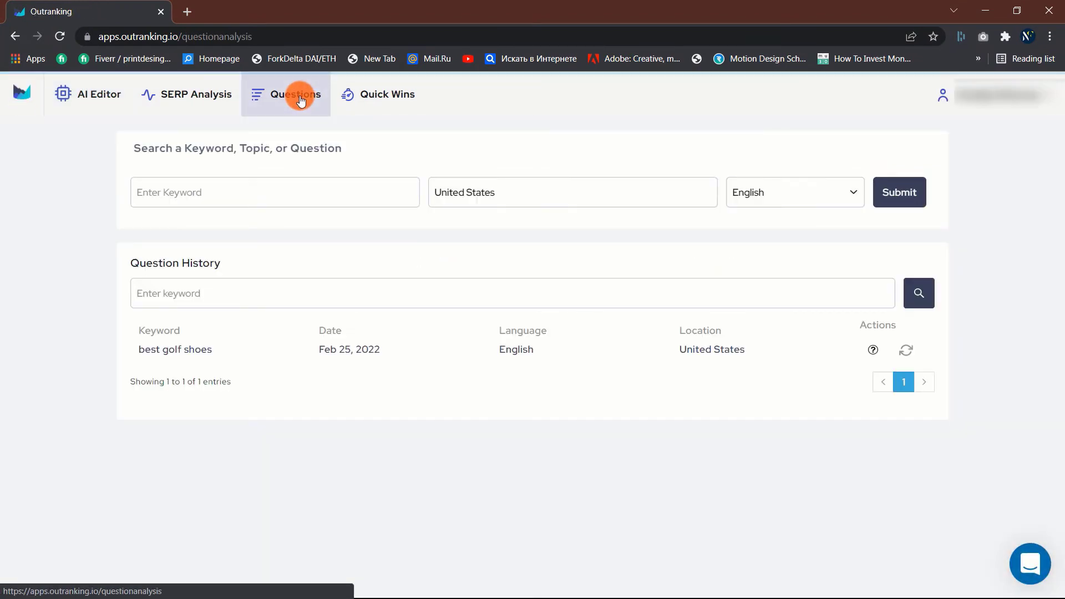
{"action": "left_click", "coordinate": [301, 198]}
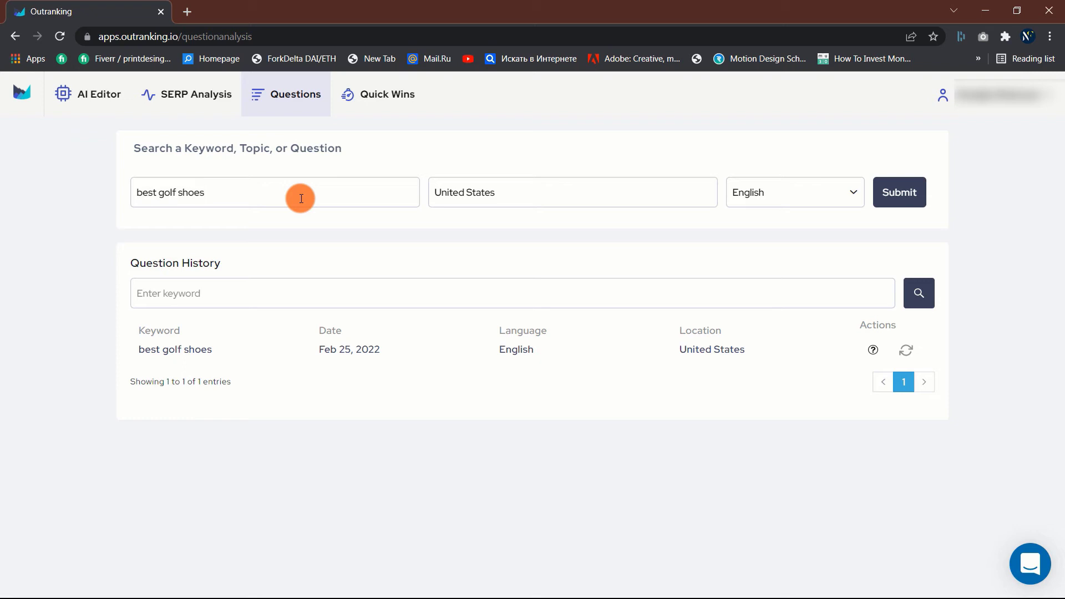
{"action": "left_click", "coordinate": [901, 198]}
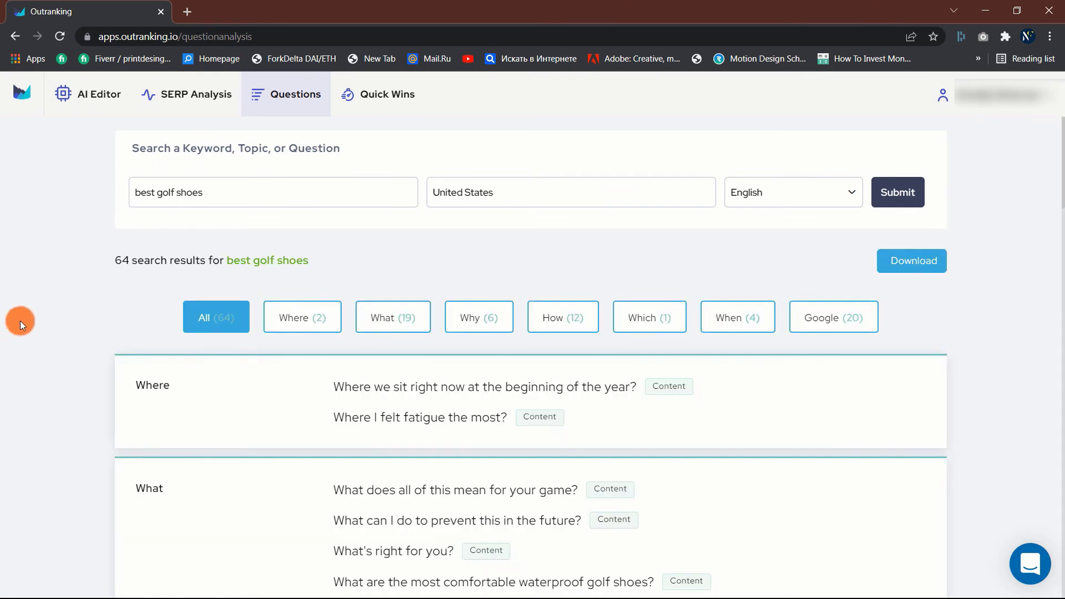
{"action": "scroll", "coordinate": [53, 321], "scroll_direction": "down", "scroll_amount": 3}
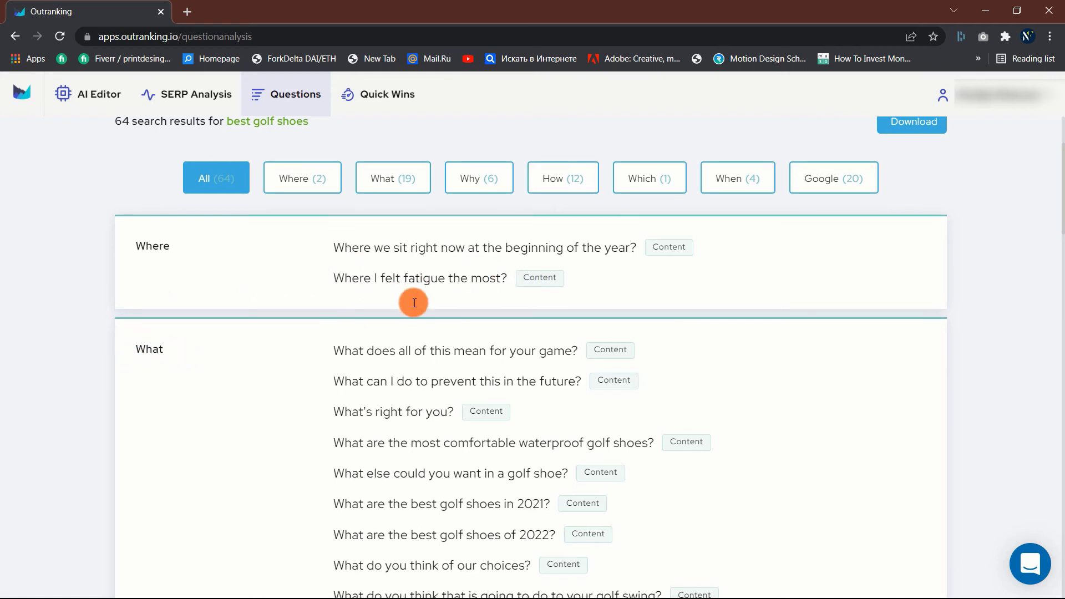
{"action": "scroll", "coordinate": [414, 305], "scroll_direction": "down", "scroll_amount": 7}
{"action": "scroll", "coordinate": [414, 304], "scroll_direction": "down", "scroll_amount": 5}
{"action": "scroll", "coordinate": [415, 304], "scroll_direction": "down", "scroll_amount": 1}
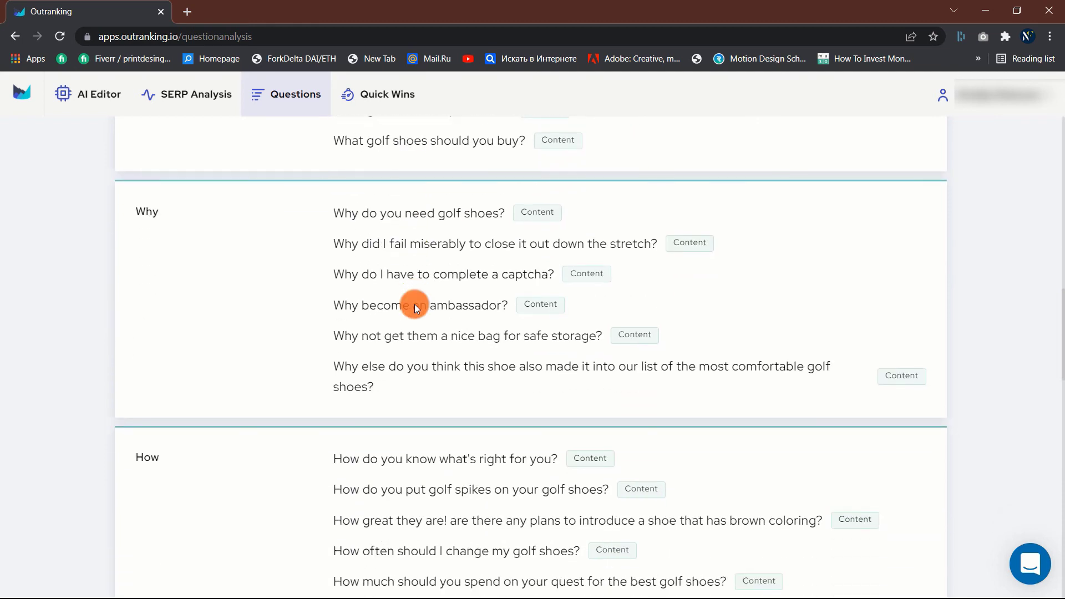
{"action": "scroll", "coordinate": [411, 321], "scroll_direction": "down", "scroll_amount": 5}
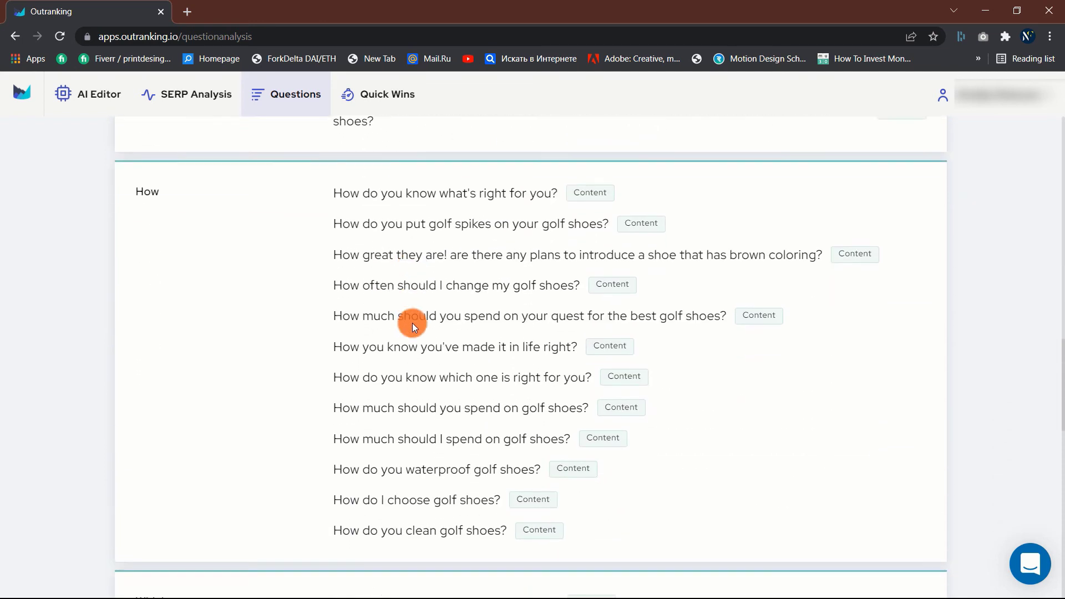
{"action": "scroll", "coordinate": [411, 322], "scroll_direction": "down", "scroll_amount": 5}
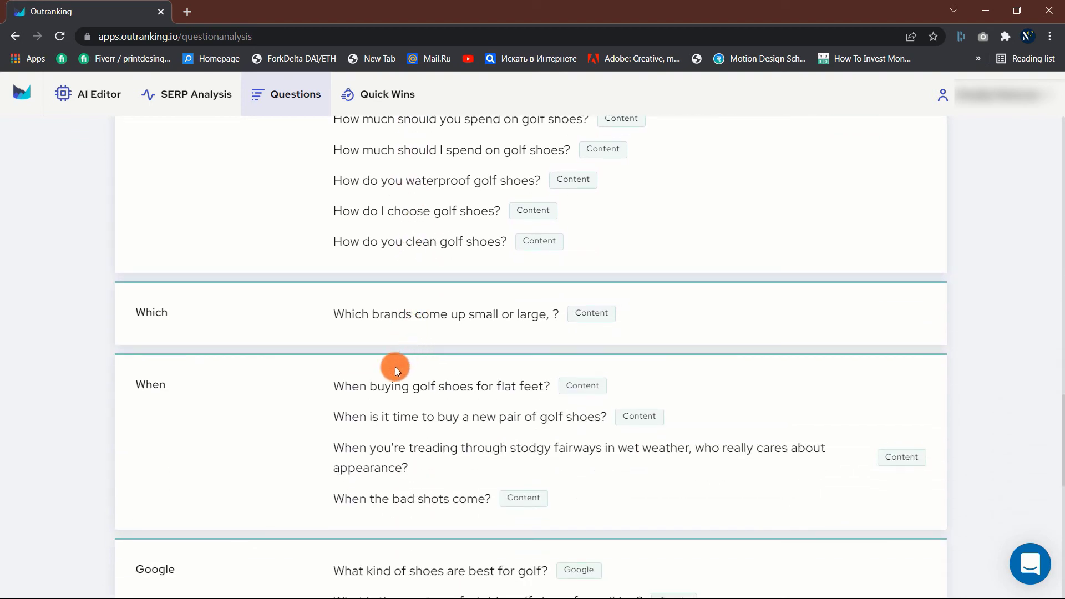
{"action": "scroll", "coordinate": [395, 368], "scroll_direction": "down", "scroll_amount": 5}
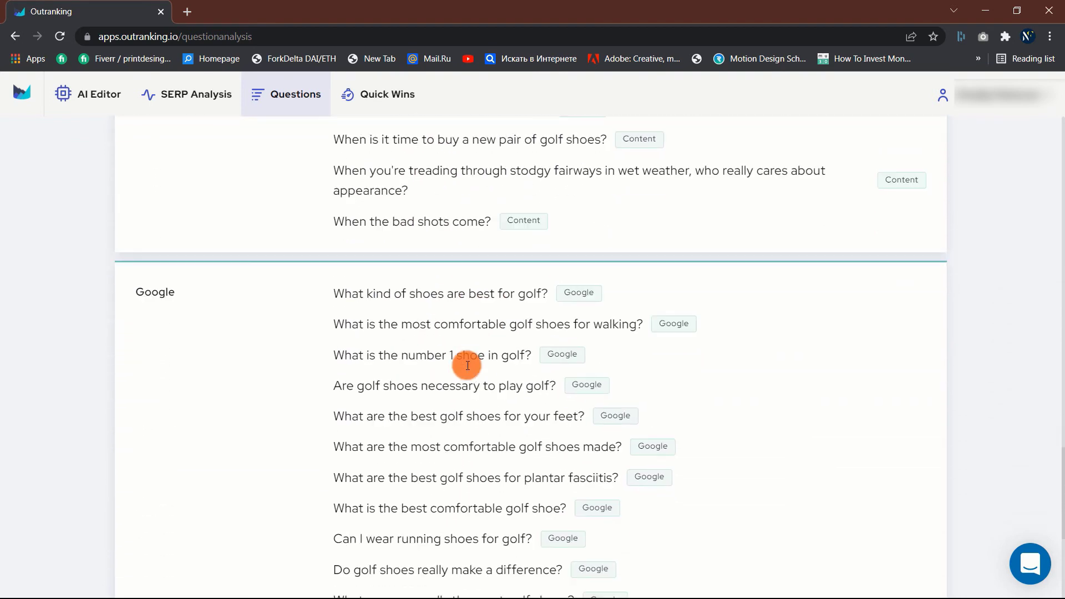
{"action": "scroll", "coordinate": [467, 366], "scroll_direction": "down", "scroll_amount": 4}
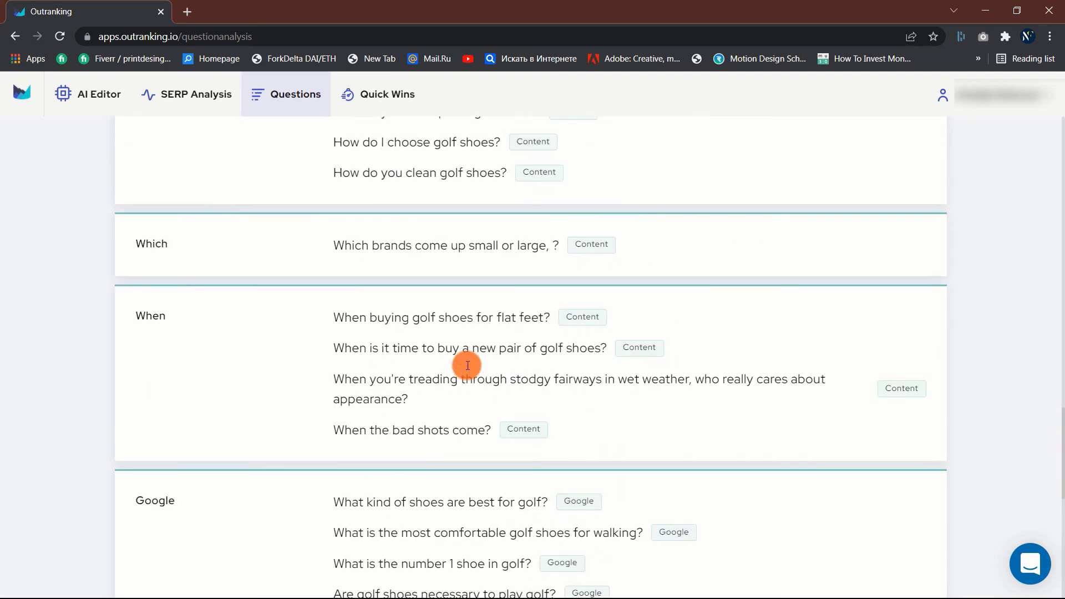
{"action": "scroll", "coordinate": [467, 366], "scroll_direction": "up", "scroll_amount": 15}
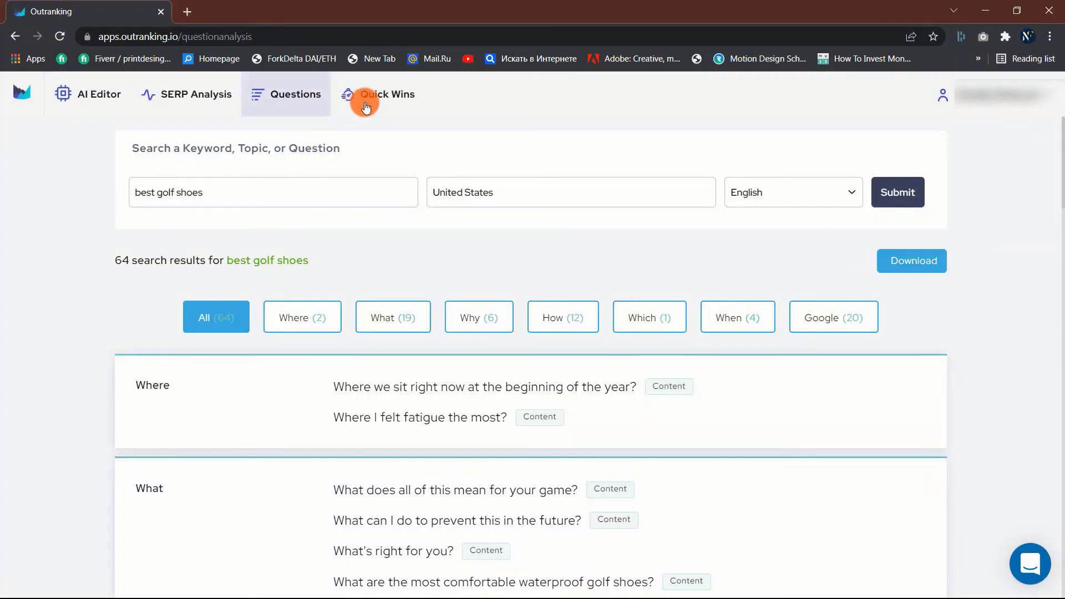
Create a Quick Wins project named 'Proseotool' with the 99signals.com domain pasted in.
{"action": "left_click", "coordinate": [391, 98]}
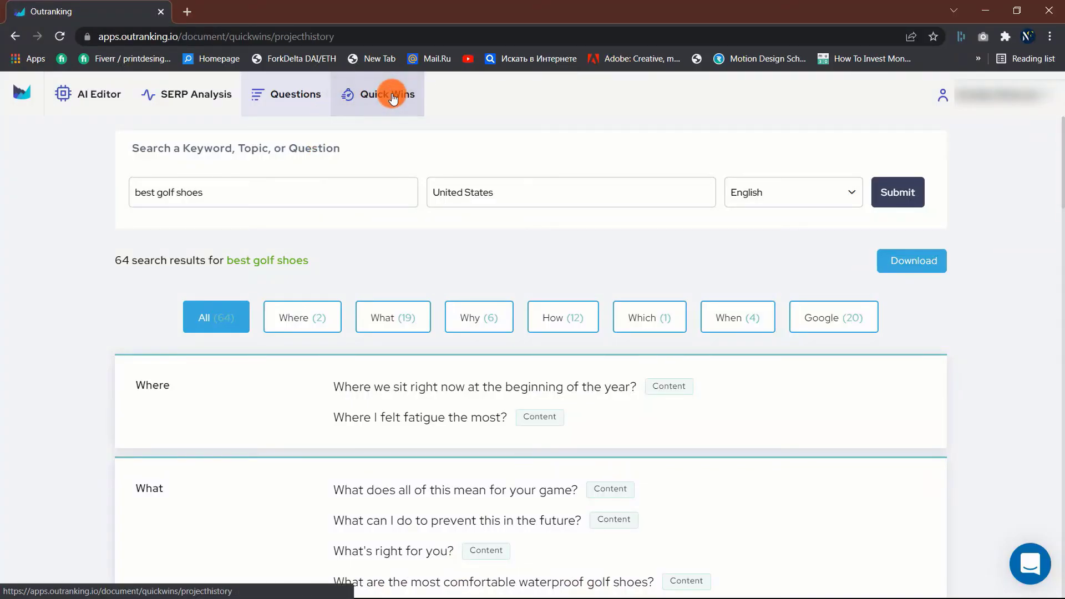
{"action": "left_click", "coordinate": [103, 233]}
{"action": "type", "text": "Proseotools"}
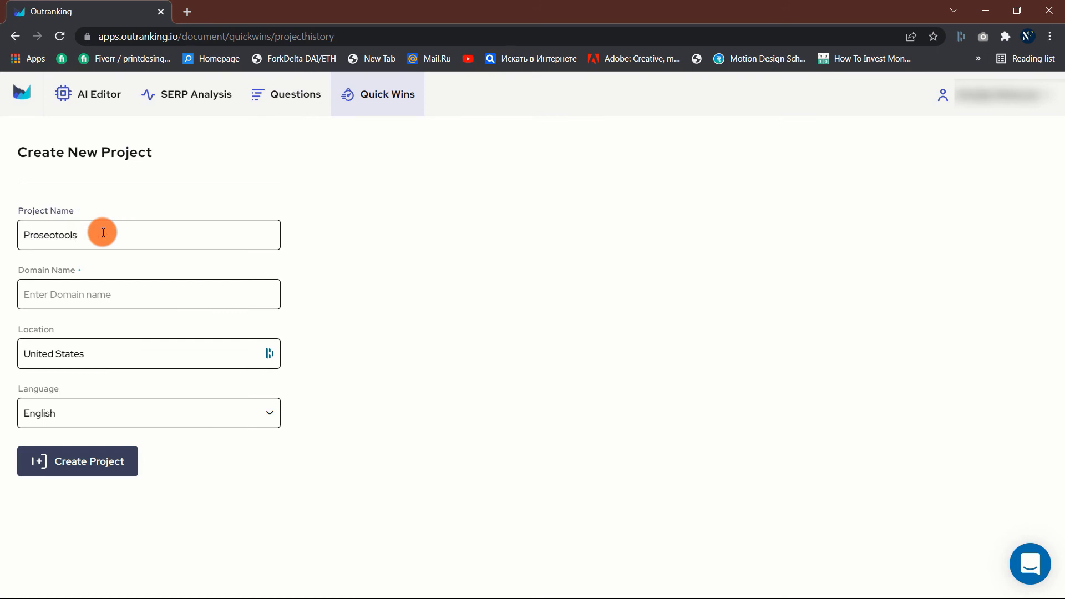
{"action": "left_click", "coordinate": [92, 296]}
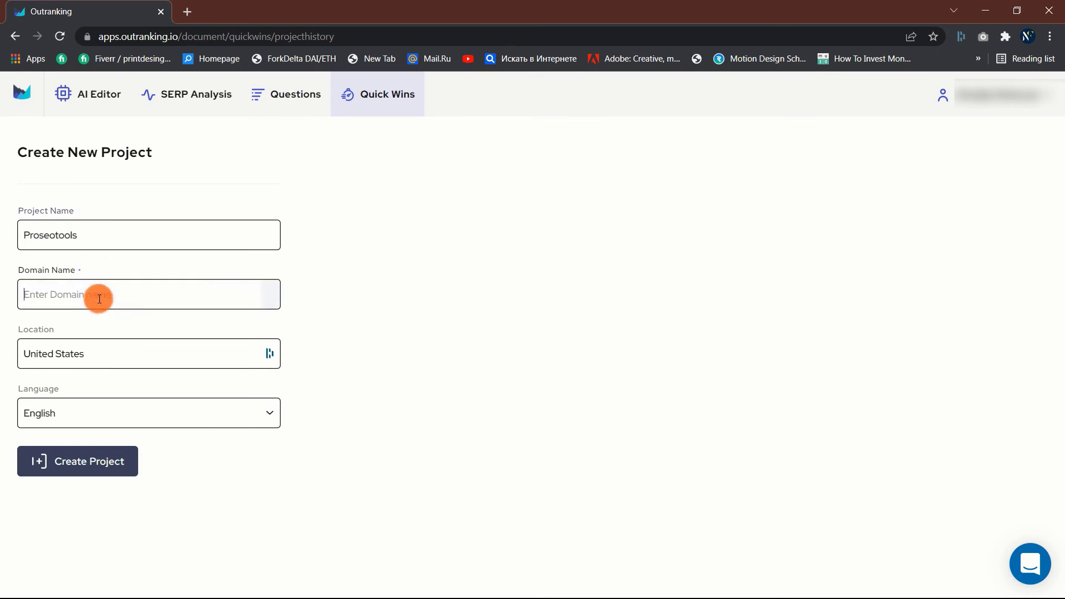
{"action": "type", "text": "https://www.99signals.com/"}
{"action": "left_click", "coordinate": [64, 462]}
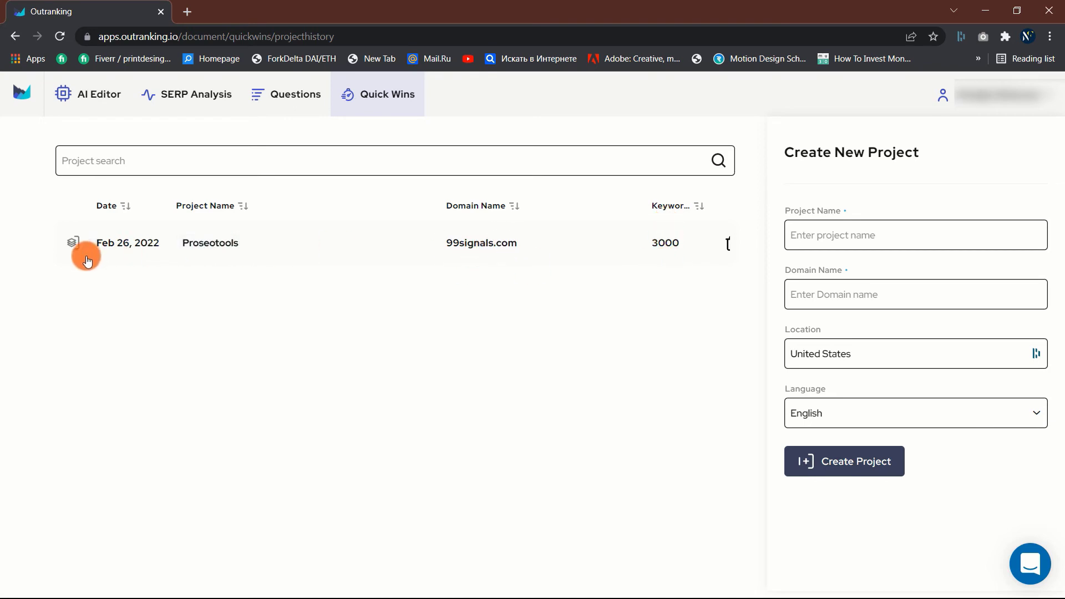
{"action": "mouse_move", "coordinate": [269, 243]}
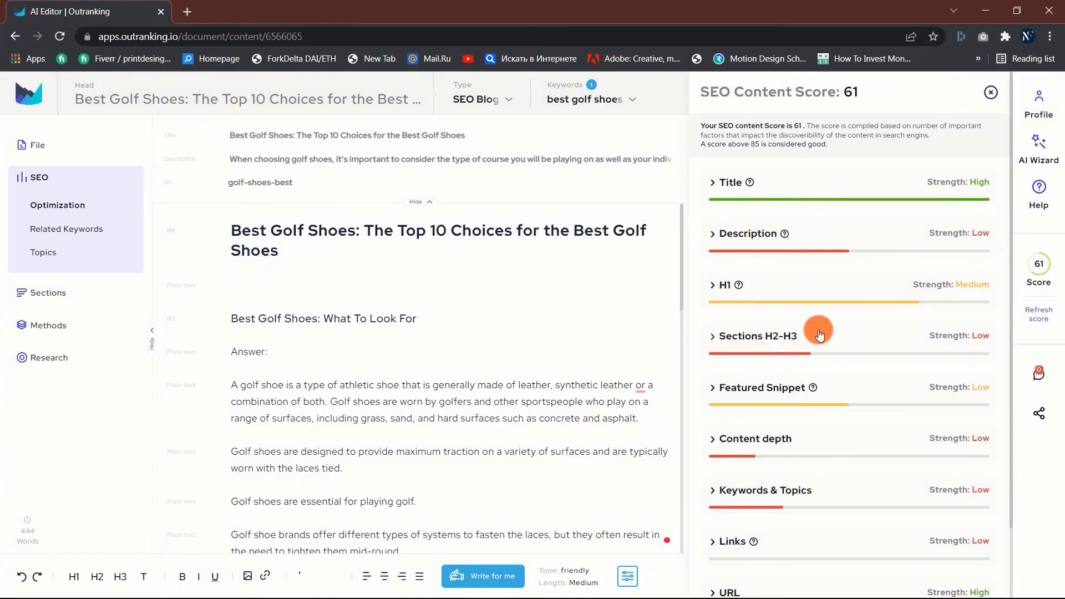
Close the SEO Content Score panel and have AI write the Best Hybrid Golf Shoe: True Linkswear Lux Sport section.
{"action": "scroll", "coordinate": [459, 333], "scroll_direction": "down", "scroll_amount": 10}
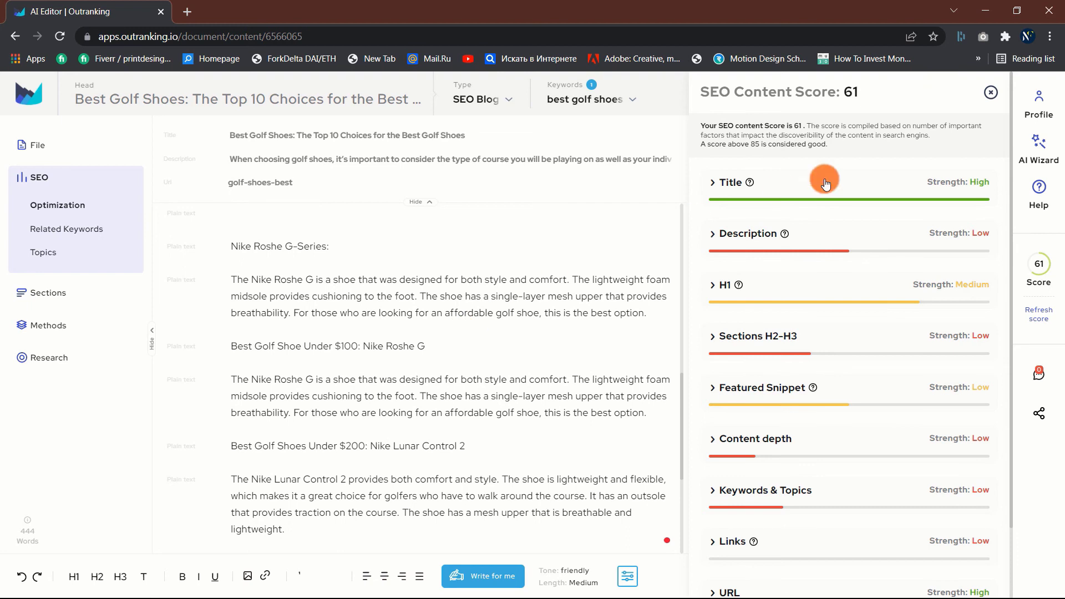
{"action": "left_click", "coordinate": [993, 94]}
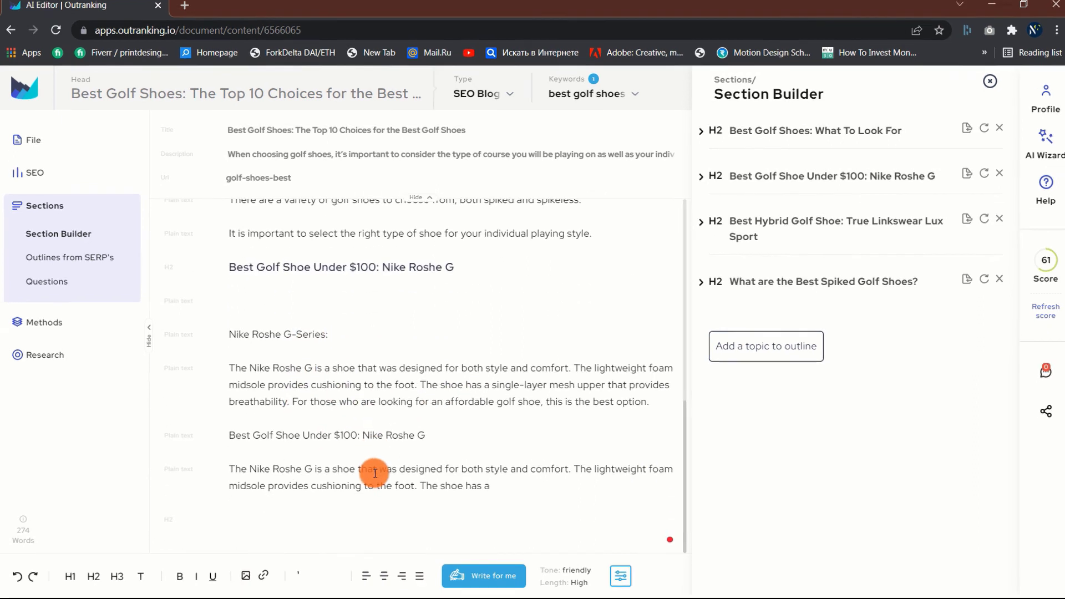
{"action": "left_click", "coordinate": [484, 576]}
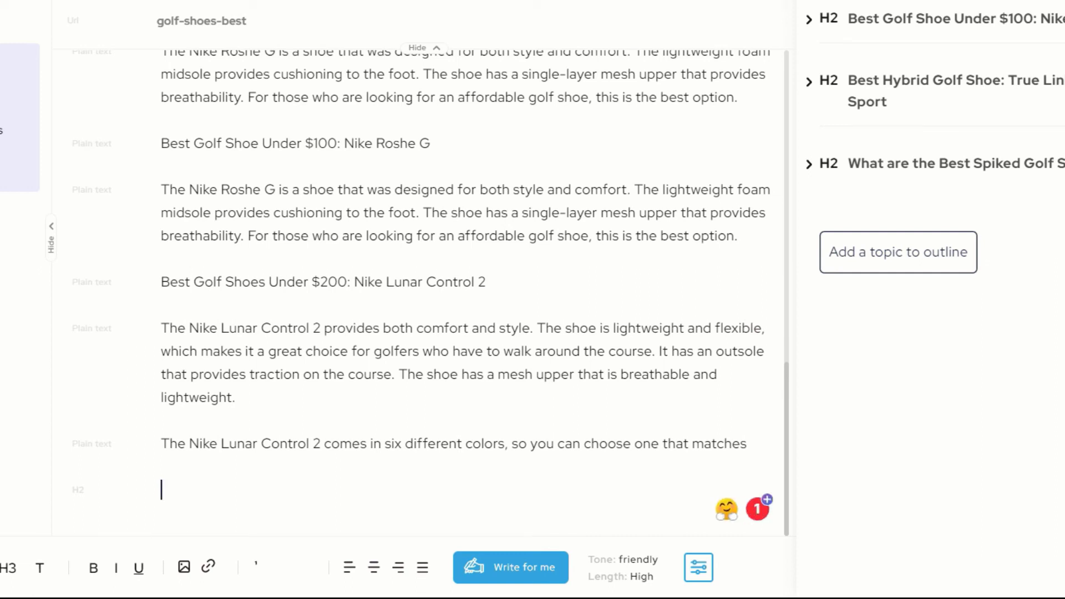
{"action": "left_click", "coordinate": [511, 568]}
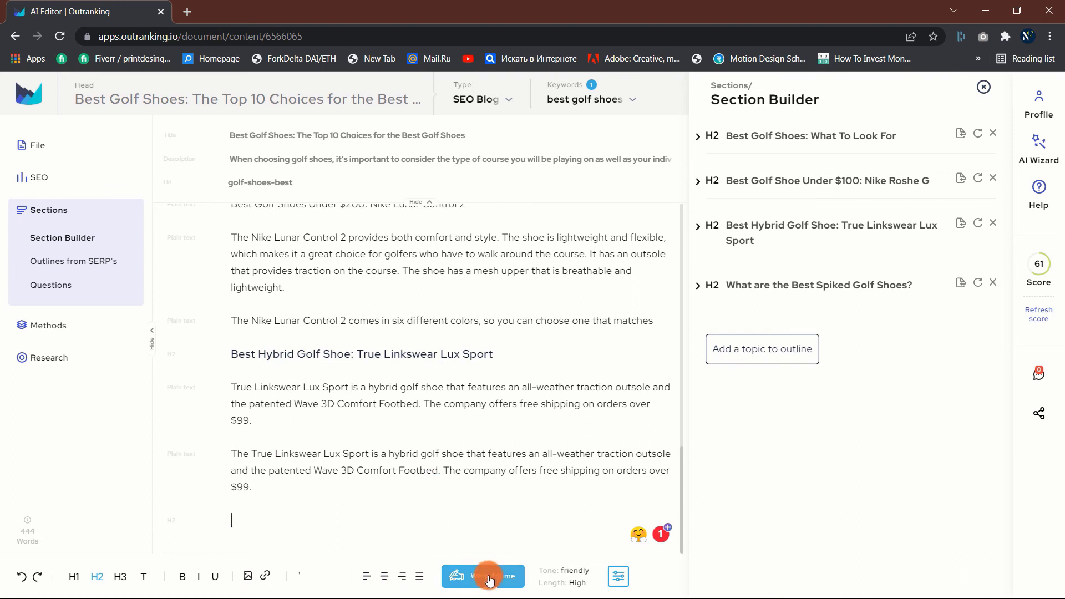
Have AI write more, then try the SEO Optimization document type and URL field before reverting to SEO Blog.
{"action": "left_click", "coordinate": [480, 566]}
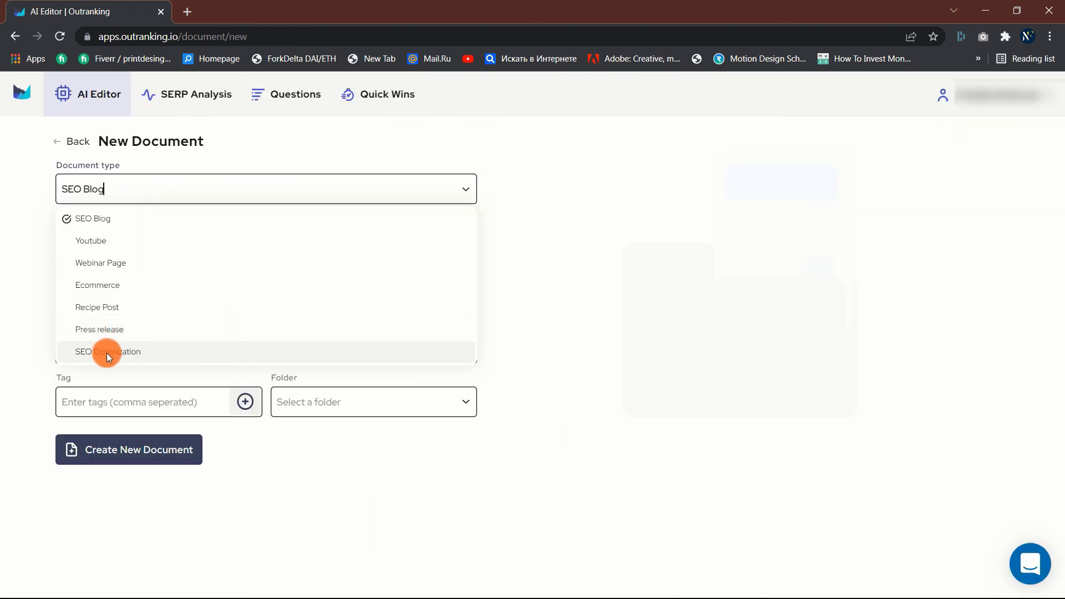
{"action": "left_click", "coordinate": [127, 358]}
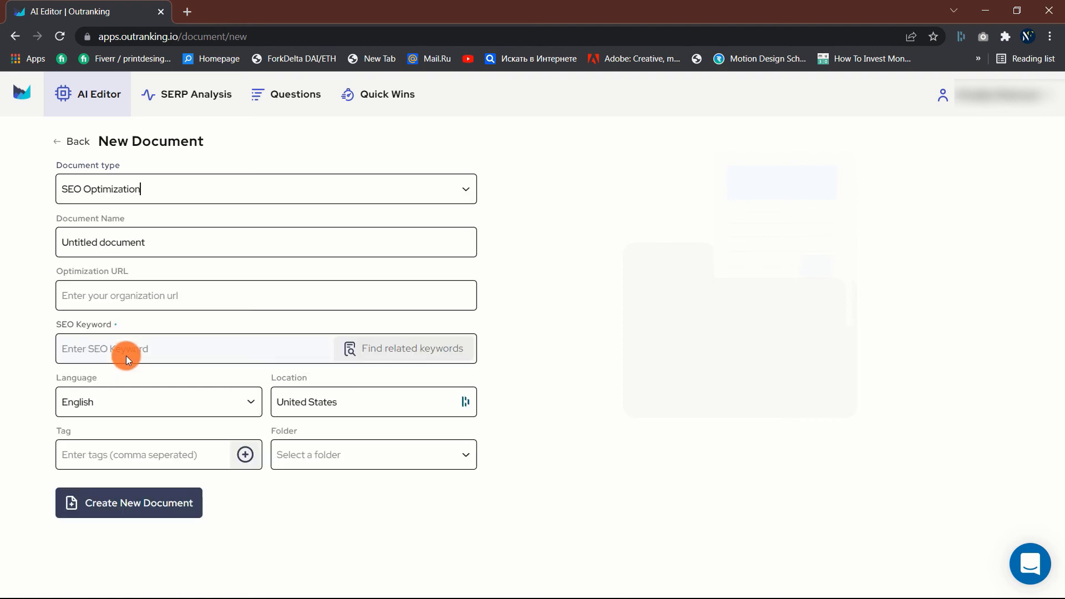
{"action": "left_click", "coordinate": [147, 294]}
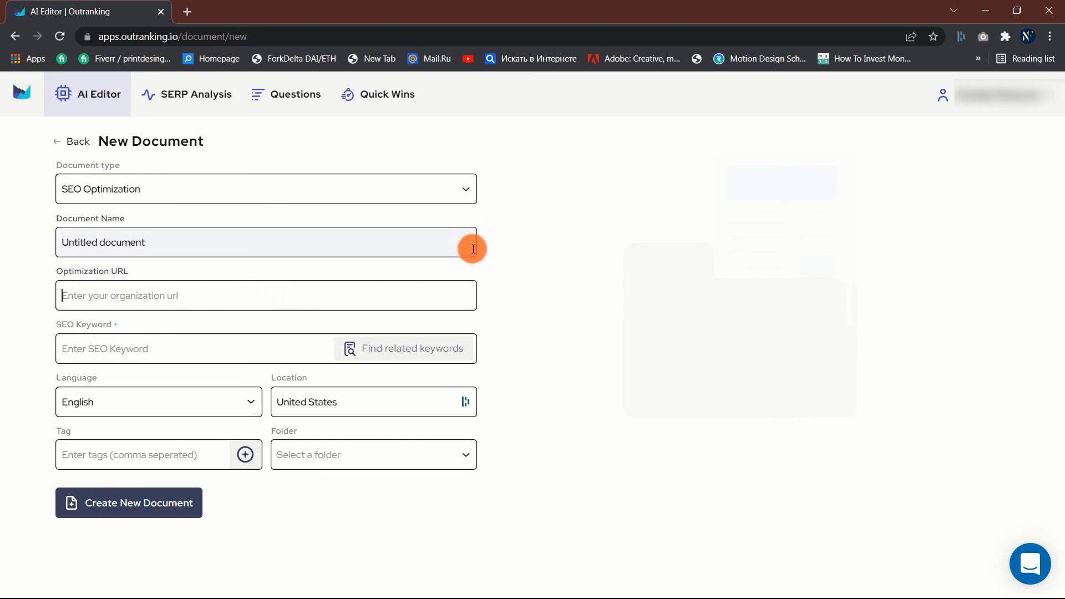
{"action": "left_click", "coordinate": [466, 194]}
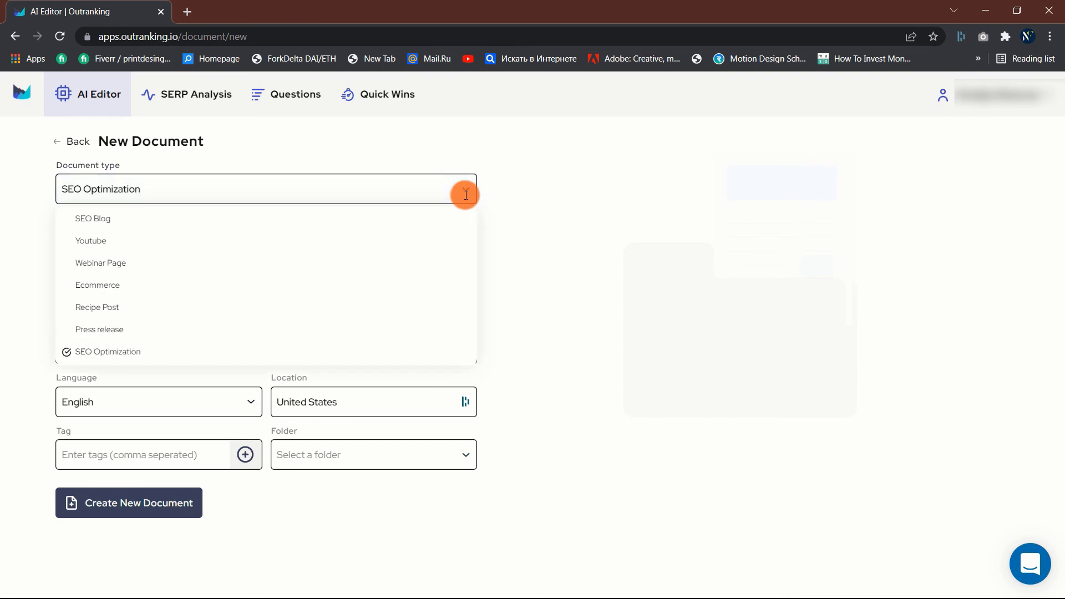
{"action": "left_click", "coordinate": [128, 217]}
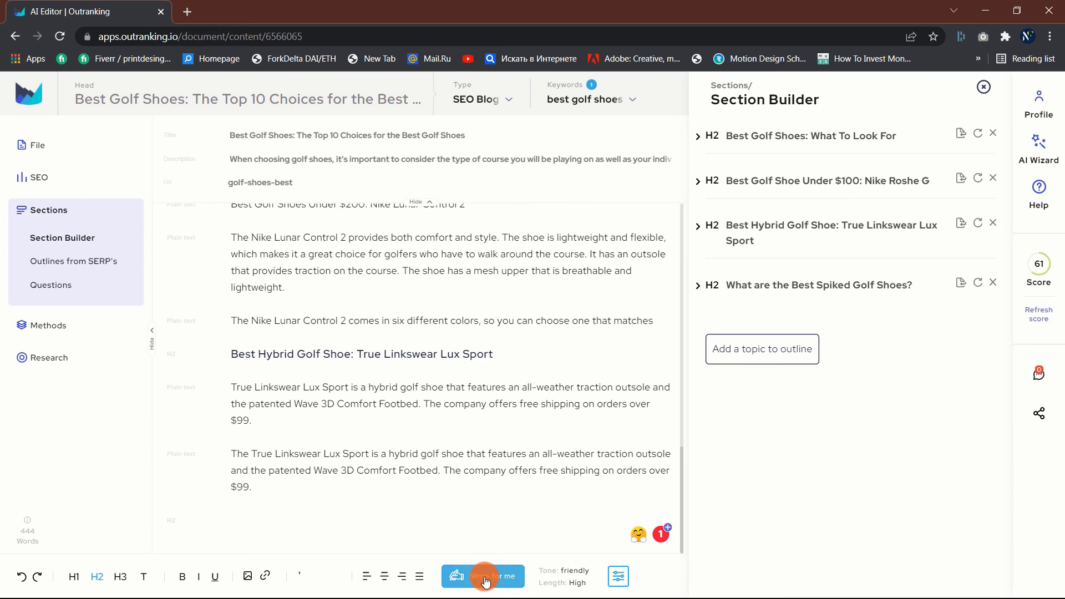
Have AI write on the empty line, scroll the draft, then go to the account Team page.
{"action": "left_click", "coordinate": [484, 581]}
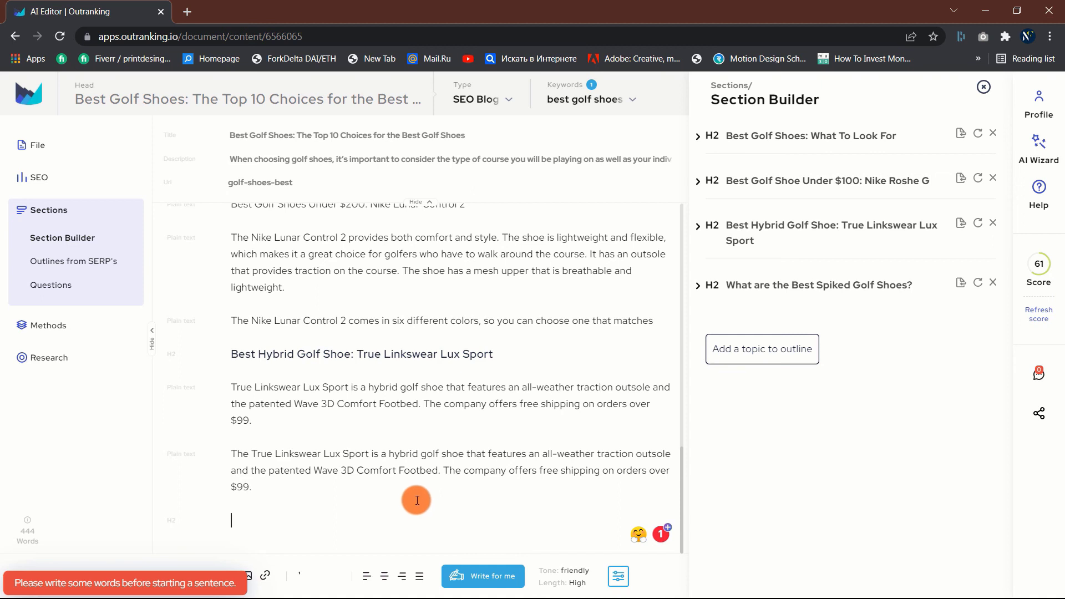
{"action": "scroll", "coordinate": [511, 486], "scroll_direction": "up", "scroll_amount": 4}
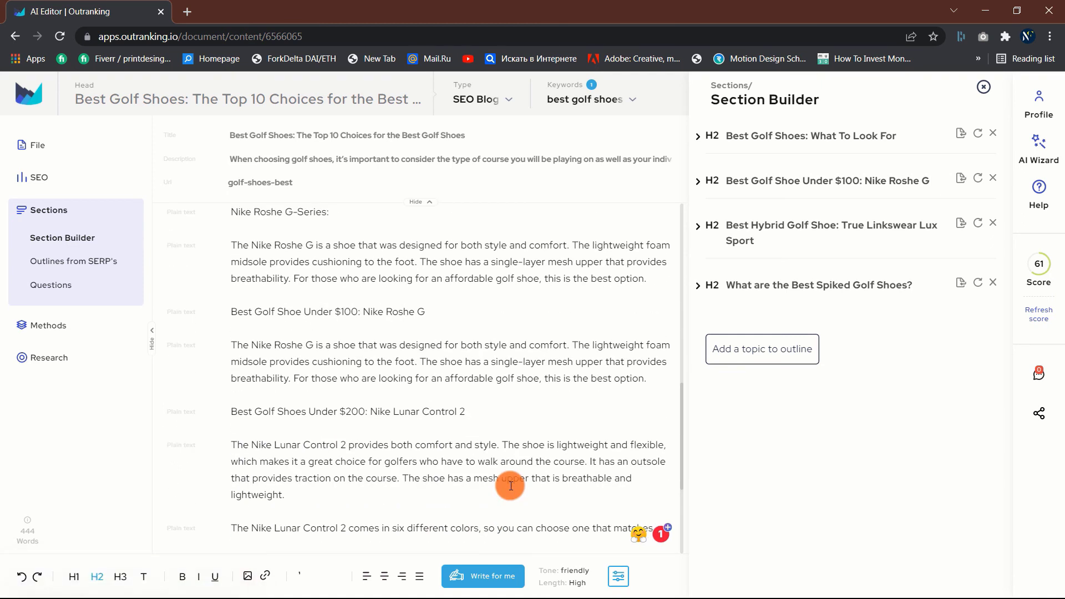
{"action": "scroll", "coordinate": [511, 486], "scroll_direction": "up", "scroll_amount": 9}
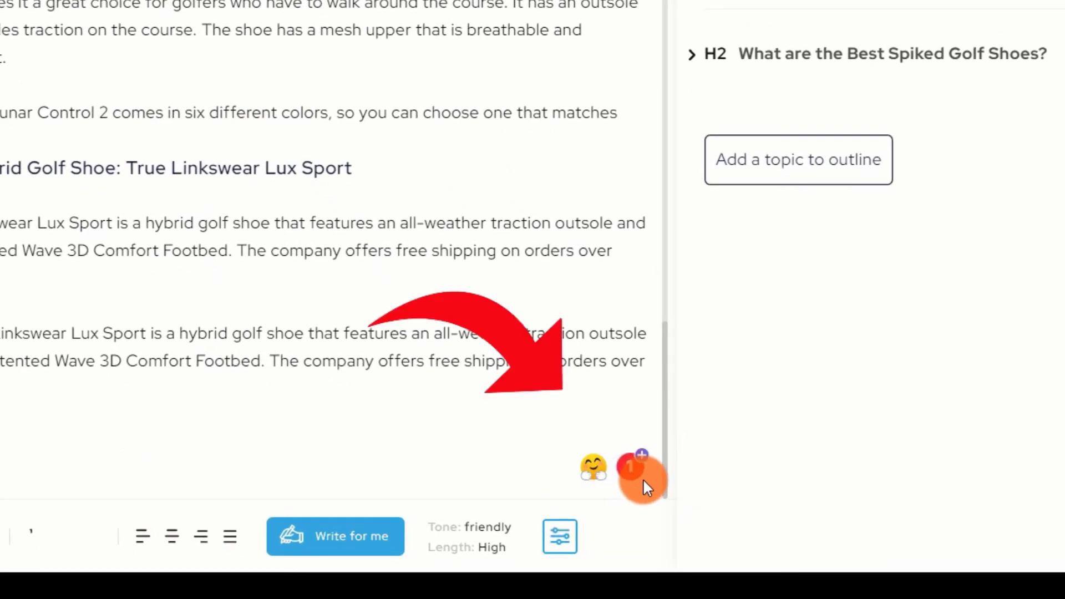
{"action": "mouse_move", "coordinate": [642, 484]}
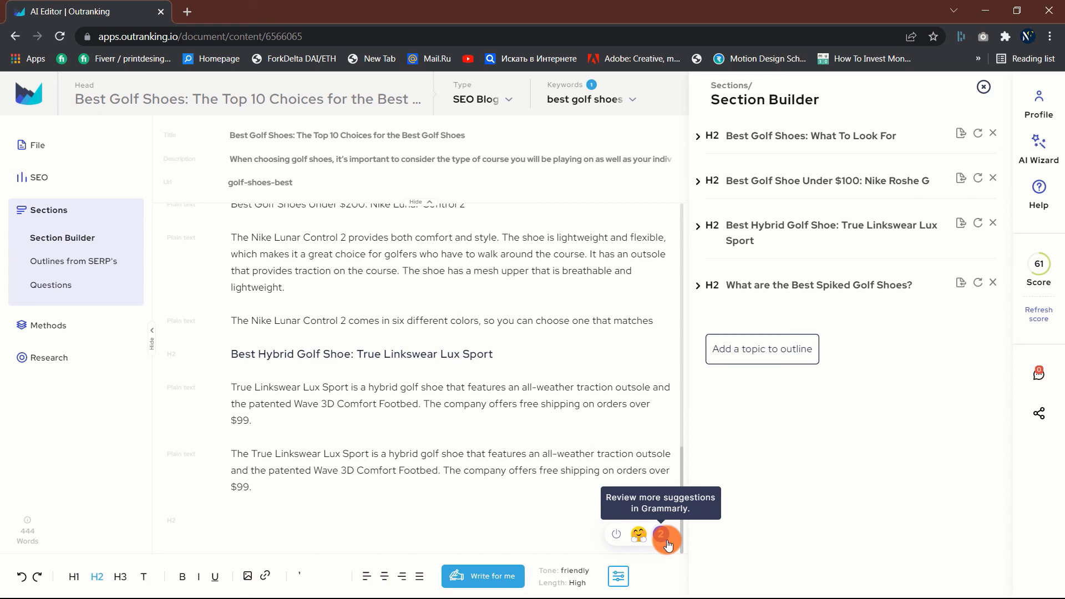
{"action": "scroll", "coordinate": [458, 527], "scroll_direction": "up", "scroll_amount": 5}
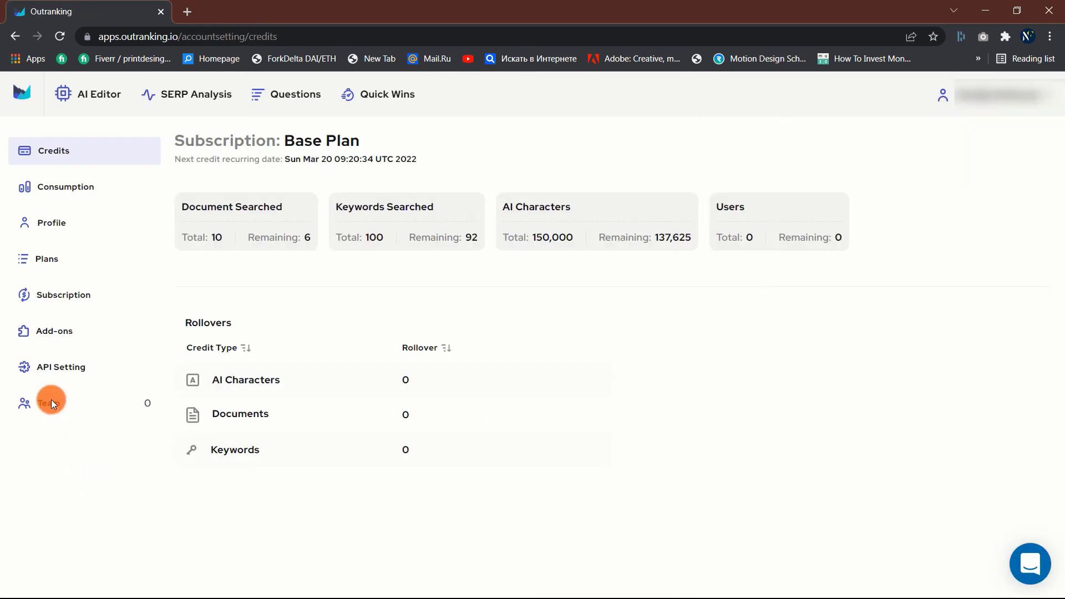
{"action": "left_click", "coordinate": [51, 400]}
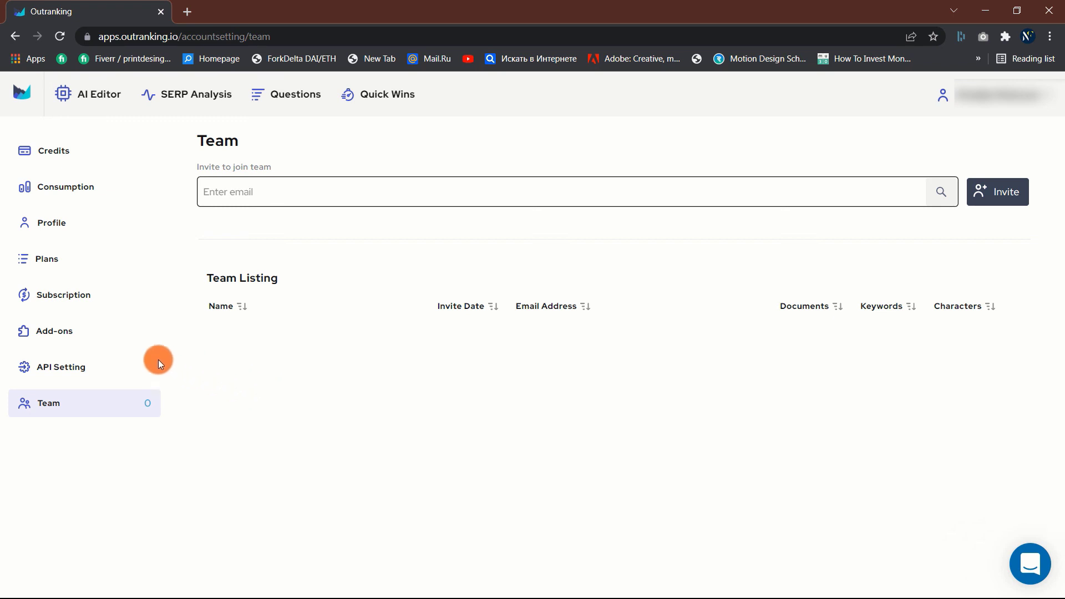
Open the Add-ons page from the account settings sidebar.
{"action": "left_click", "coordinate": [58, 334]}
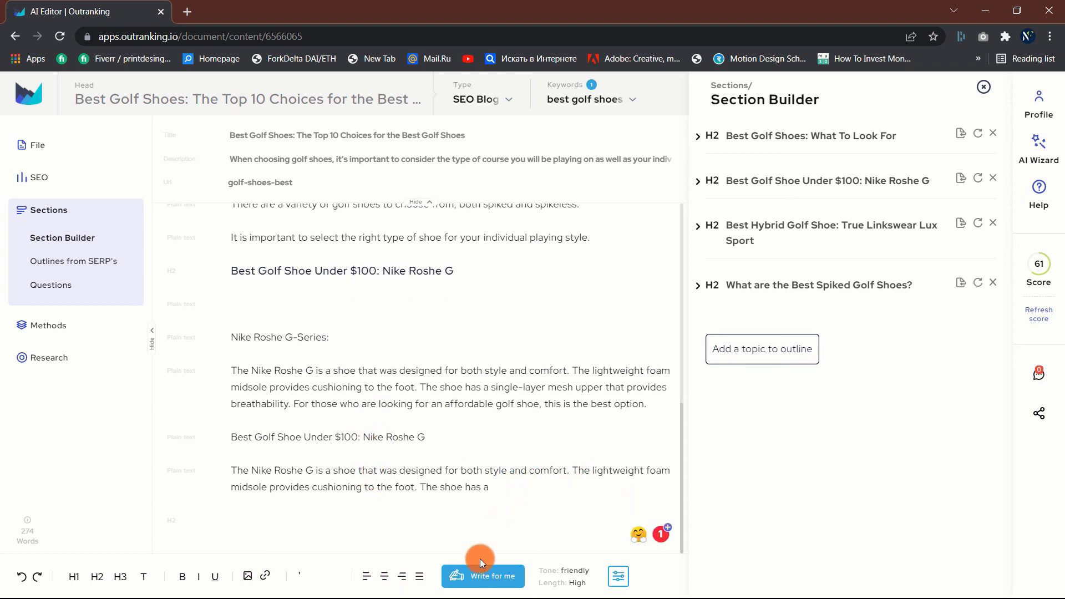
Have the AI write more text after the Lunar Control 2 section and review it.
{"action": "left_click", "coordinate": [486, 580]}
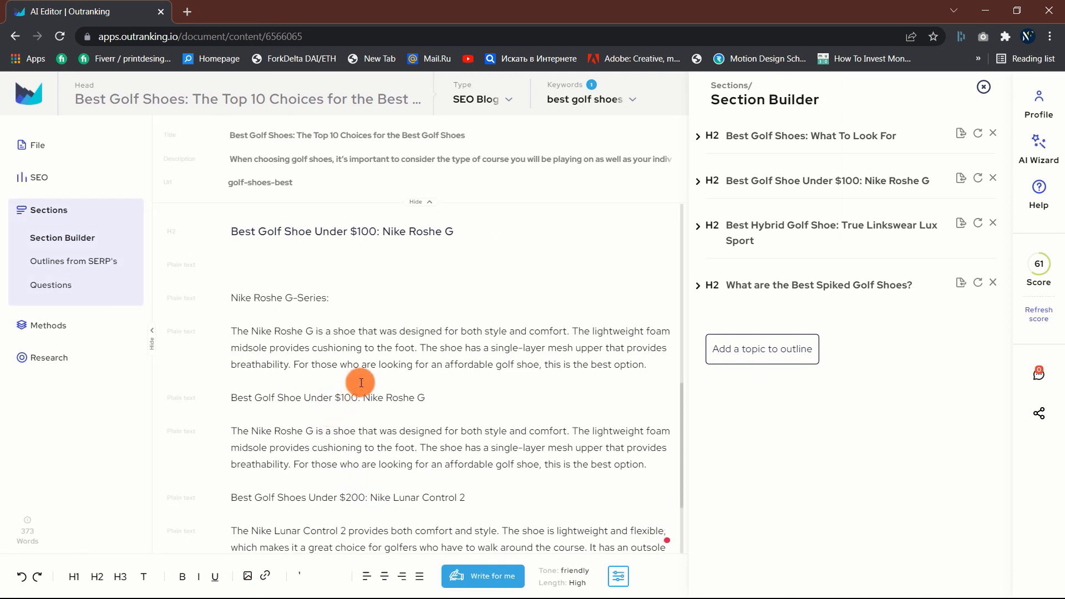
{"action": "scroll", "coordinate": [394, 416], "scroll_direction": "down", "scroll_amount": 1}
{"action": "scroll", "coordinate": [400, 419], "scroll_direction": "down", "scroll_amount": 1}
{"action": "scroll", "coordinate": [403, 420], "scroll_direction": "up", "scroll_amount": 1}
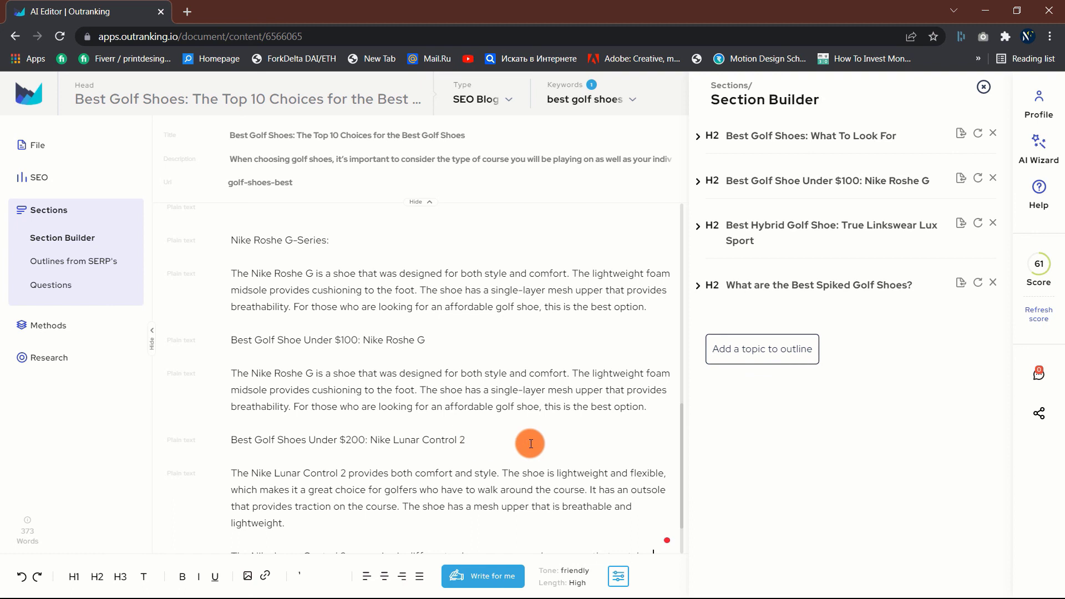
{"action": "scroll", "coordinate": [444, 495], "scroll_direction": "down", "scroll_amount": 1}
Add the 'Best Hybrid Golf Shoe: True Linkswear Lux Sport' heading and AI-generate its opening text.
{"action": "left_click", "coordinate": [312, 529]}
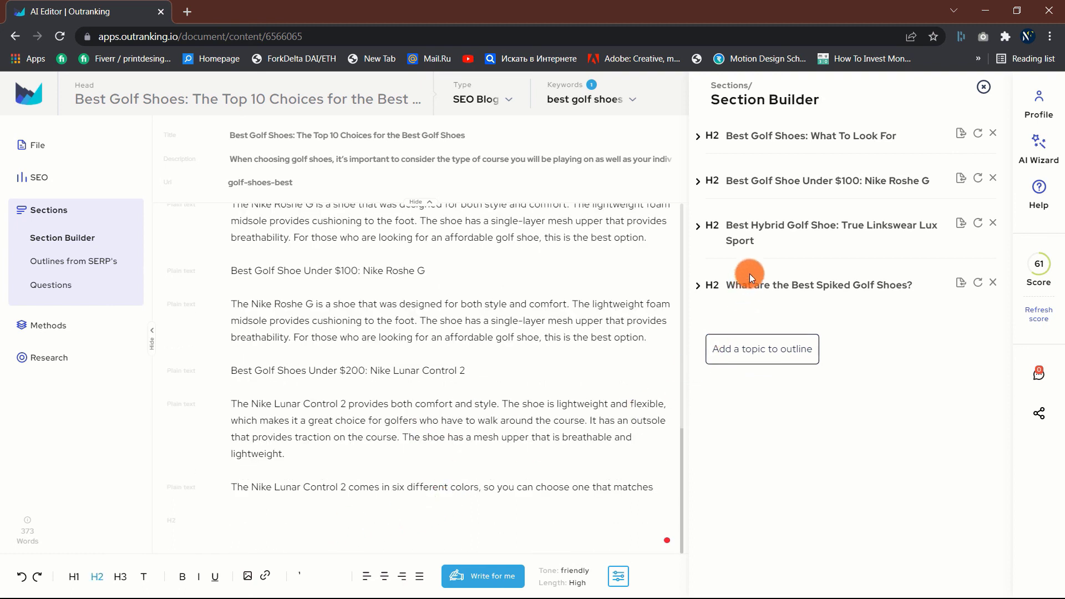
{"action": "left_click", "coordinate": [961, 225]}
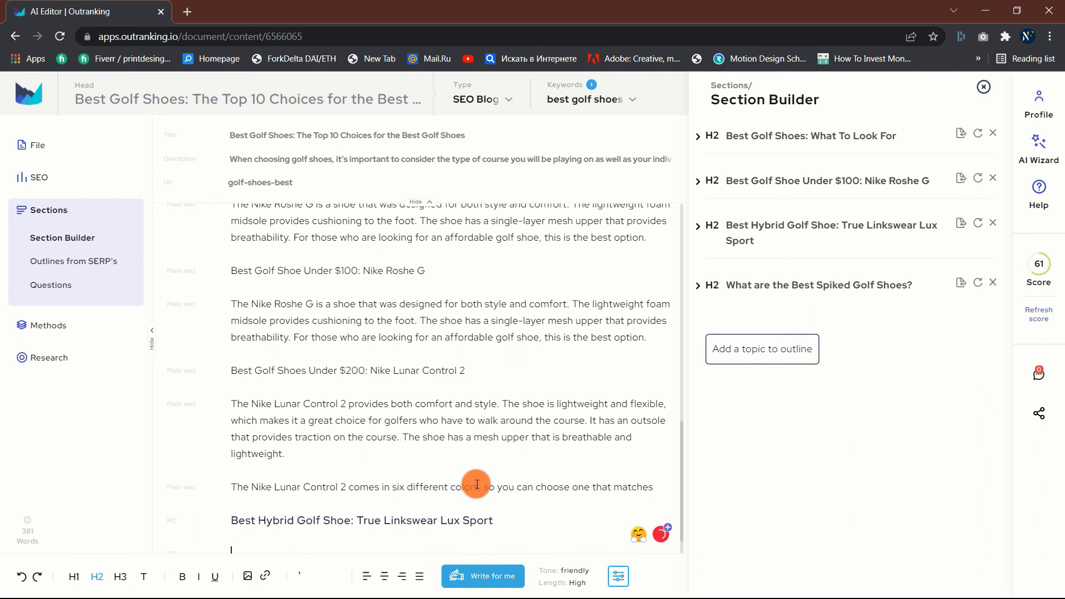
{"action": "left_click", "coordinate": [482, 581]}
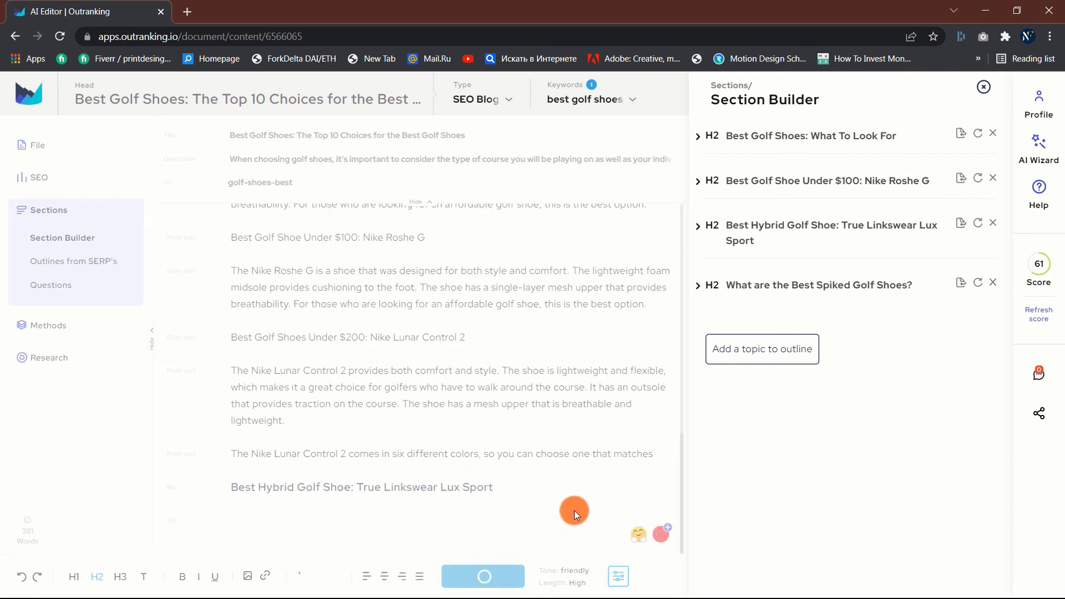